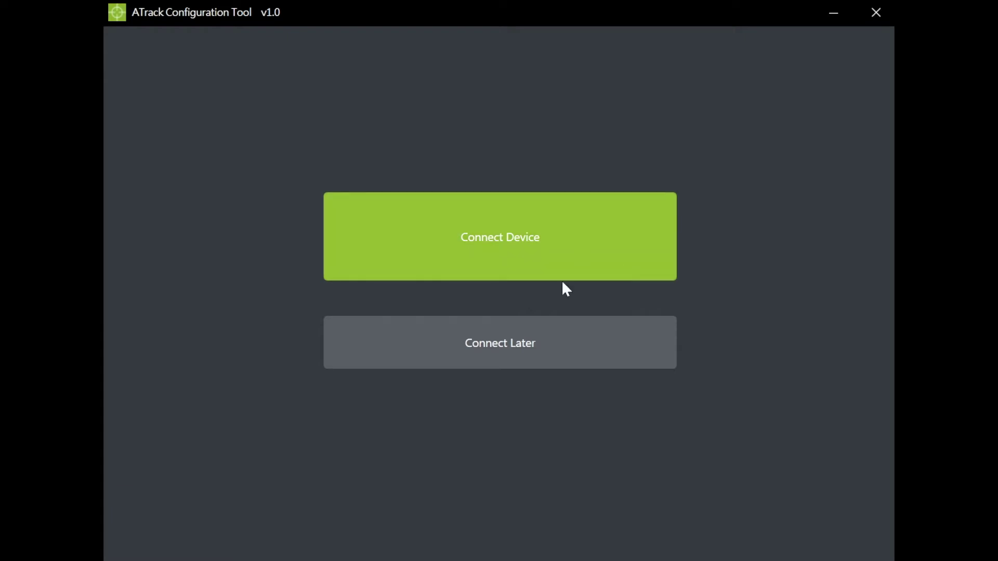
Step: Choose Connect Later to start without a connected device
{"action": "left_click", "coordinate": [549, 344]}
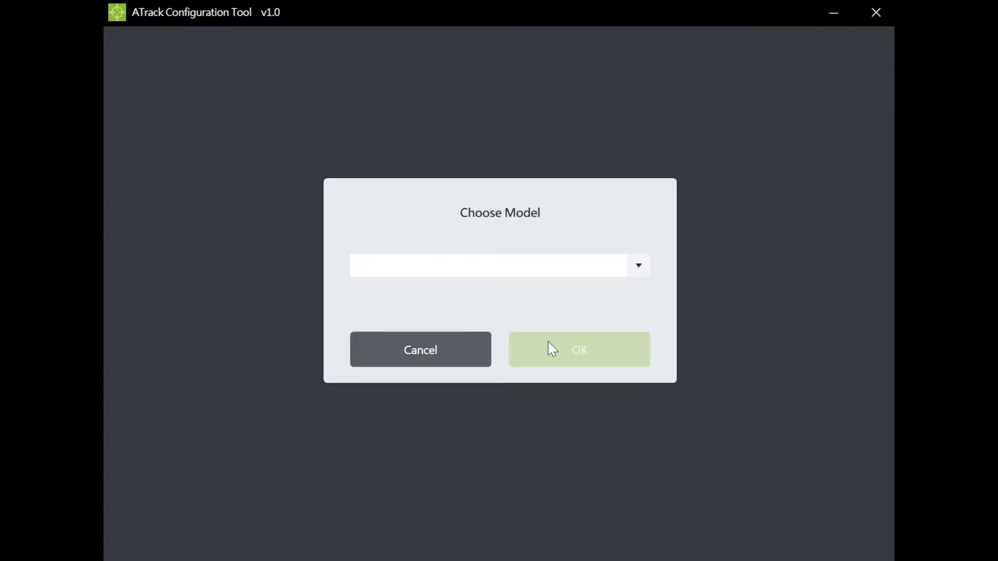
Step: Drop the offline AX5/AX7/AX9 model choice and connect the AX9 over USB, reading its settings
{"action": "left_click", "coordinate": [623, 262]}
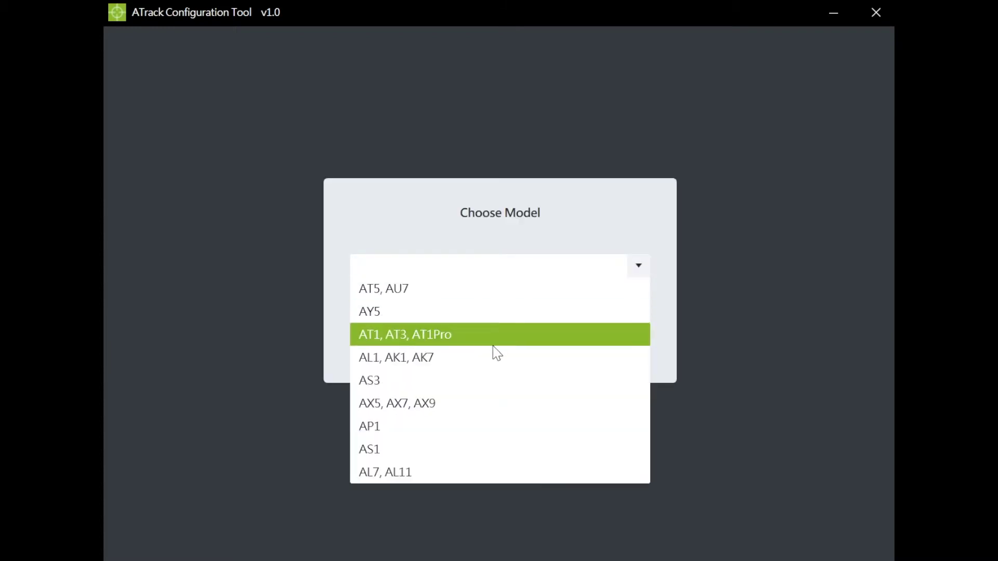
{"action": "left_click", "coordinate": [464, 400]}
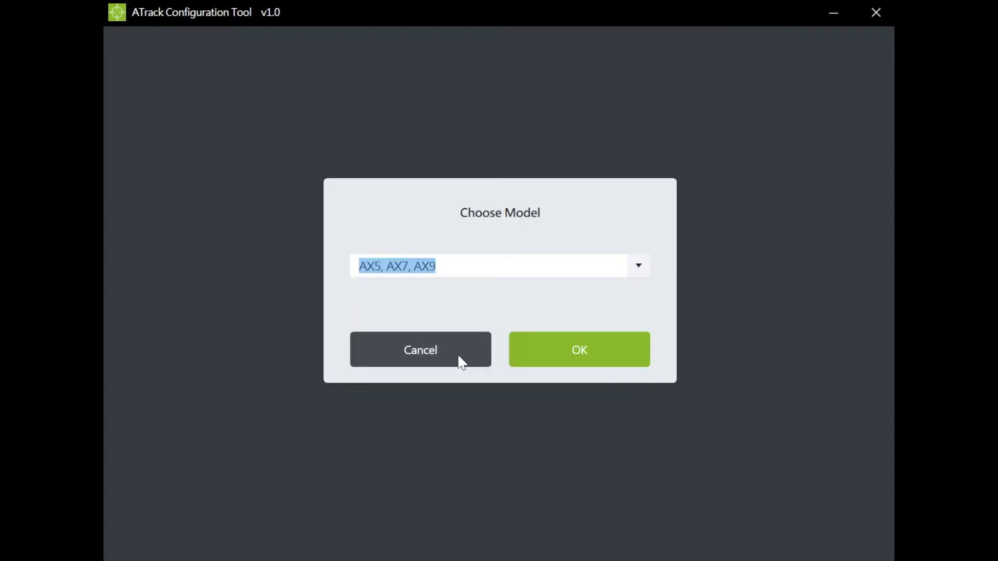
{"action": "left_click", "coordinate": [460, 356]}
{"action": "left_click", "coordinate": [538, 260]}
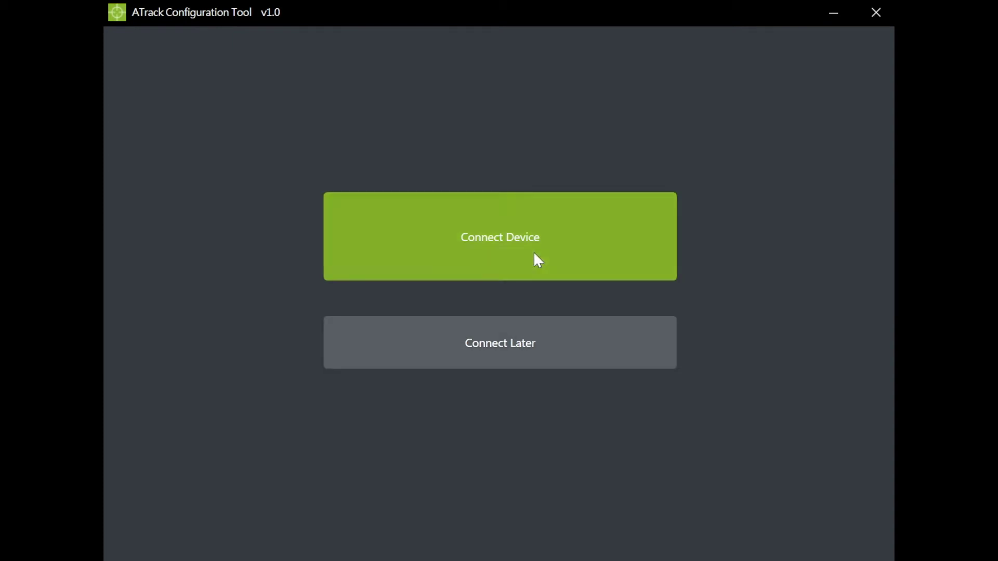
{"action": "left_click", "coordinate": [510, 344]}
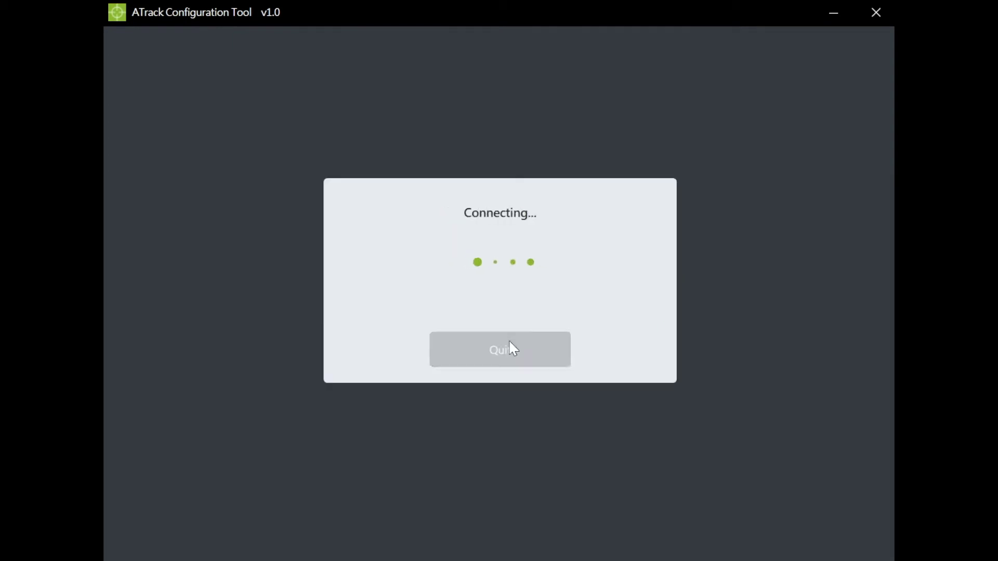
{"action": "left_click", "coordinate": [550, 347]}
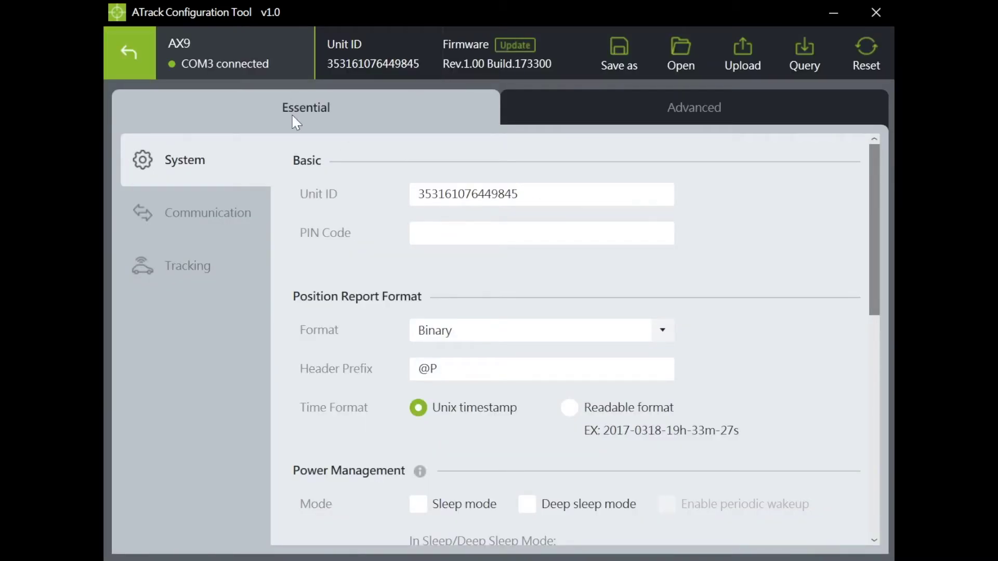
{"action": "left_click", "coordinate": [692, 111]}
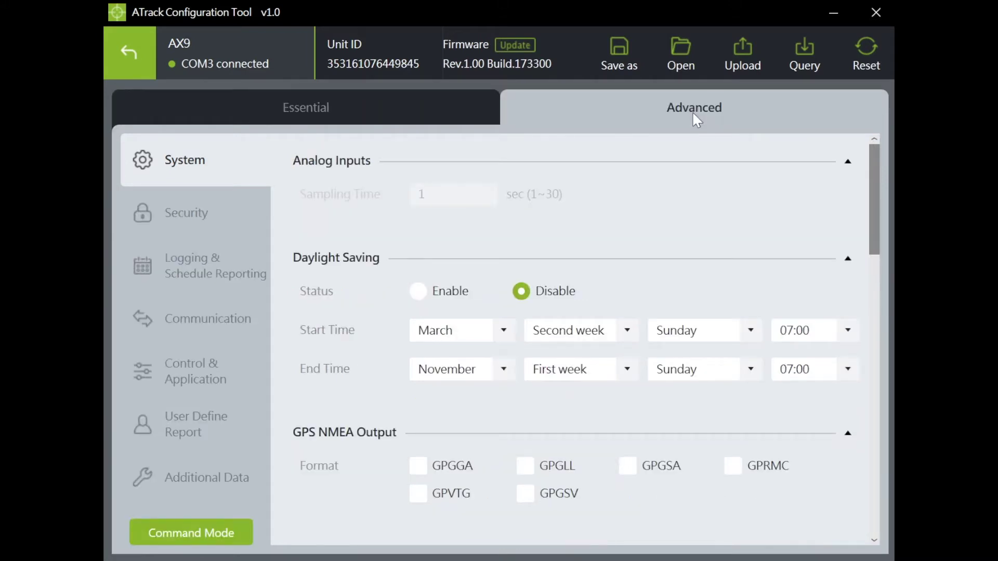
{"action": "left_click", "coordinate": [290, 121]}
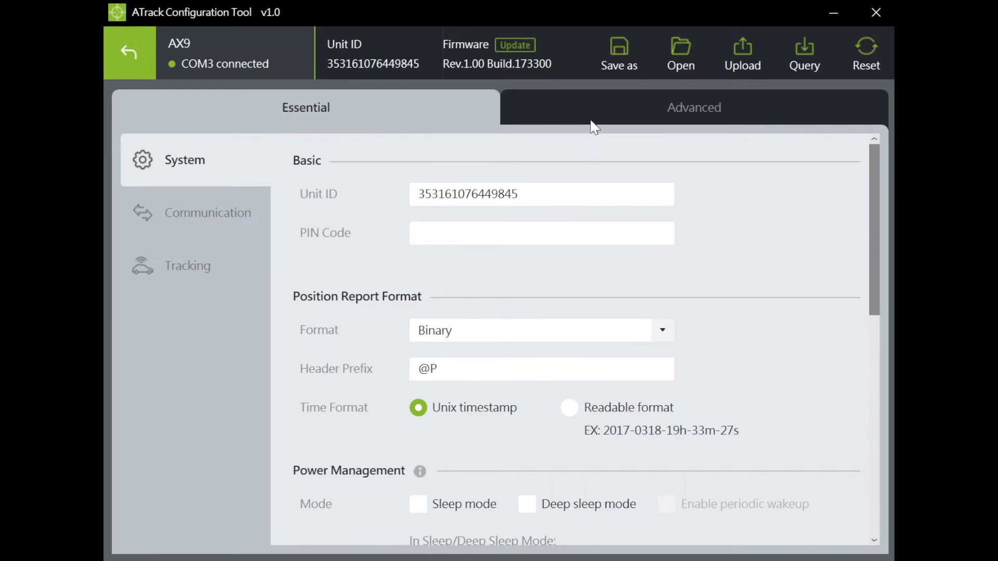
{"action": "left_click", "coordinate": [201, 217]}
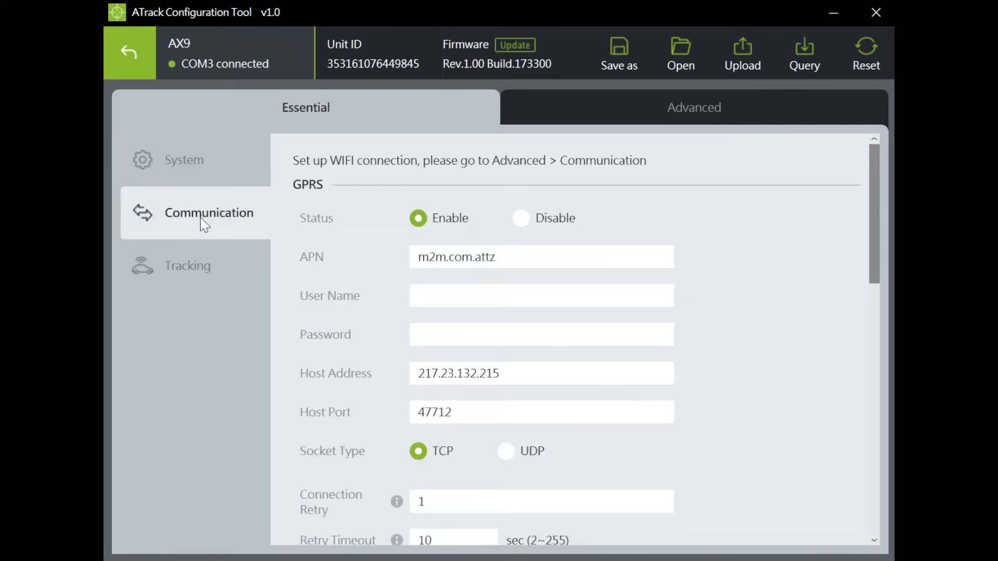
{"action": "left_click", "coordinate": [177, 264]}
{"action": "left_click", "coordinate": [200, 172]}
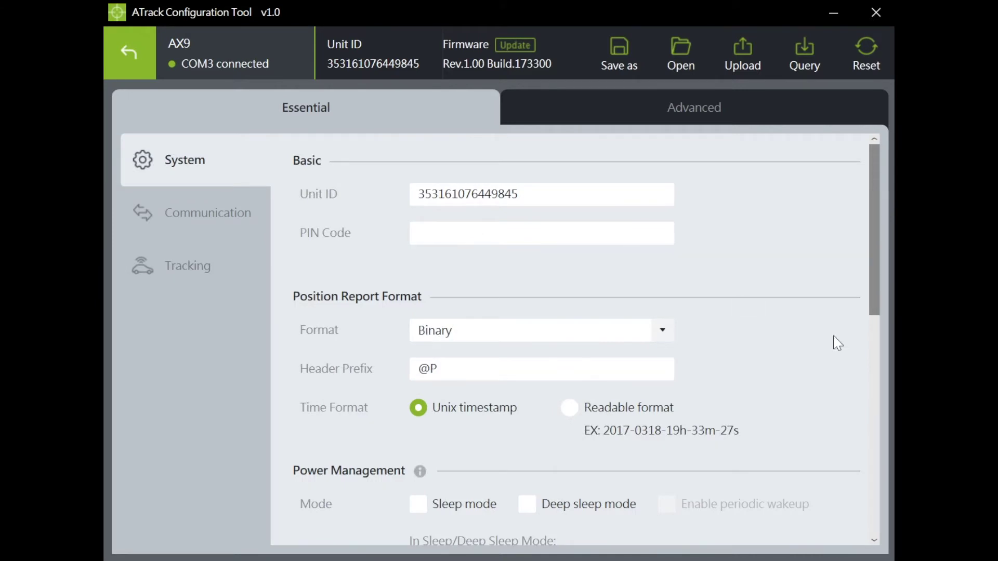
Step: Set position reports to ASCII format with readable timestamps
{"action": "left_click_drag", "start_coordinate": [875, 229], "coordinate": [875, 287]}
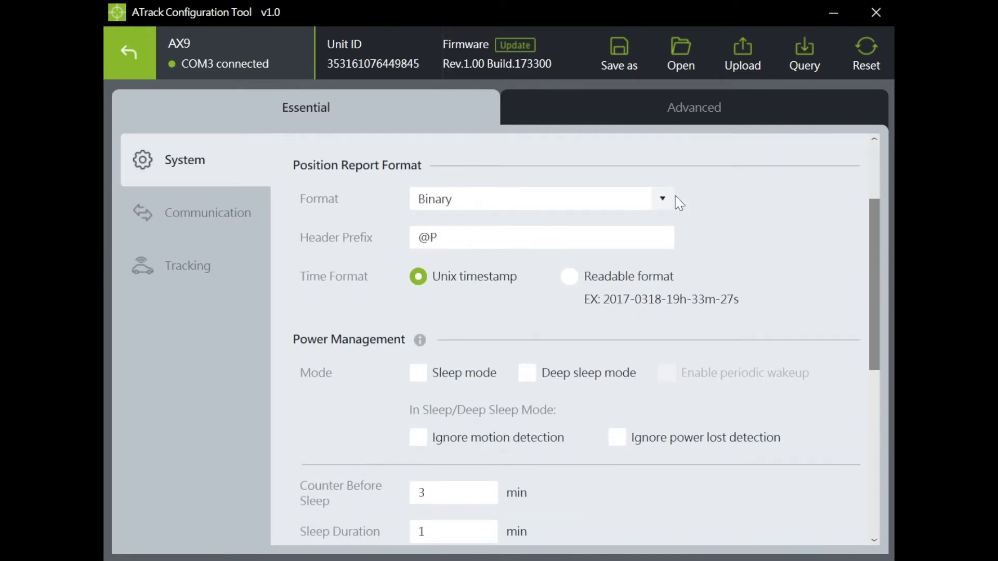
{"action": "left_click", "coordinate": [662, 200]}
{"action": "left_click", "coordinate": [623, 218]}
{"action": "left_click", "coordinate": [572, 279]}
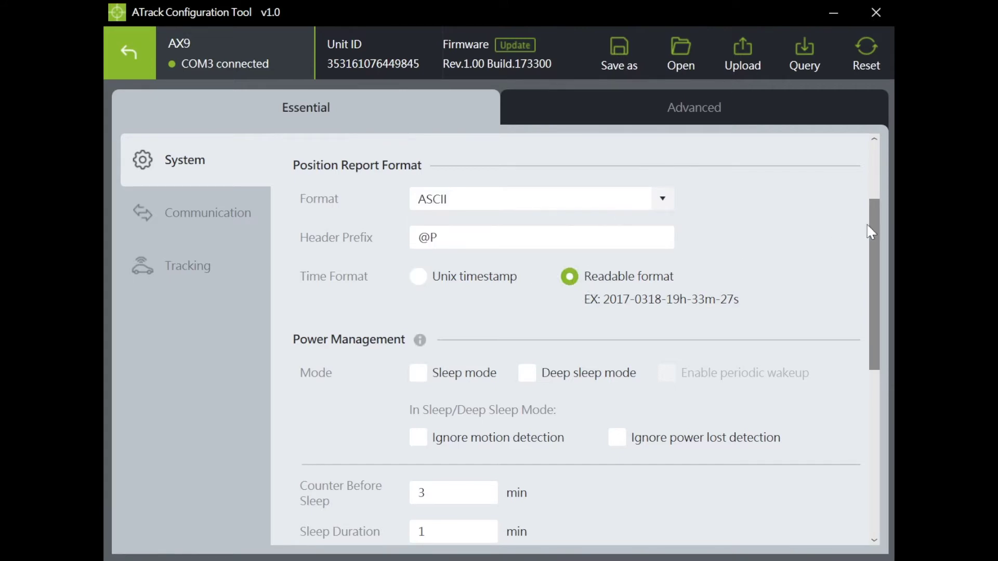
Step: Enable Sleep mode and review the Power Management explanation
{"action": "left_click_drag", "start_coordinate": [873, 228], "coordinate": [864, 309]}
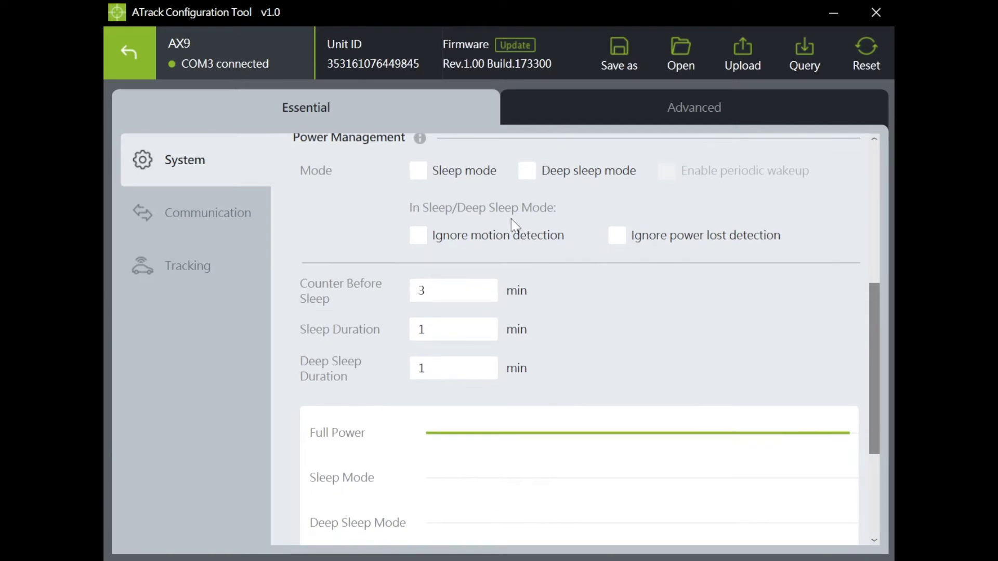
{"action": "left_click", "coordinate": [419, 172]}
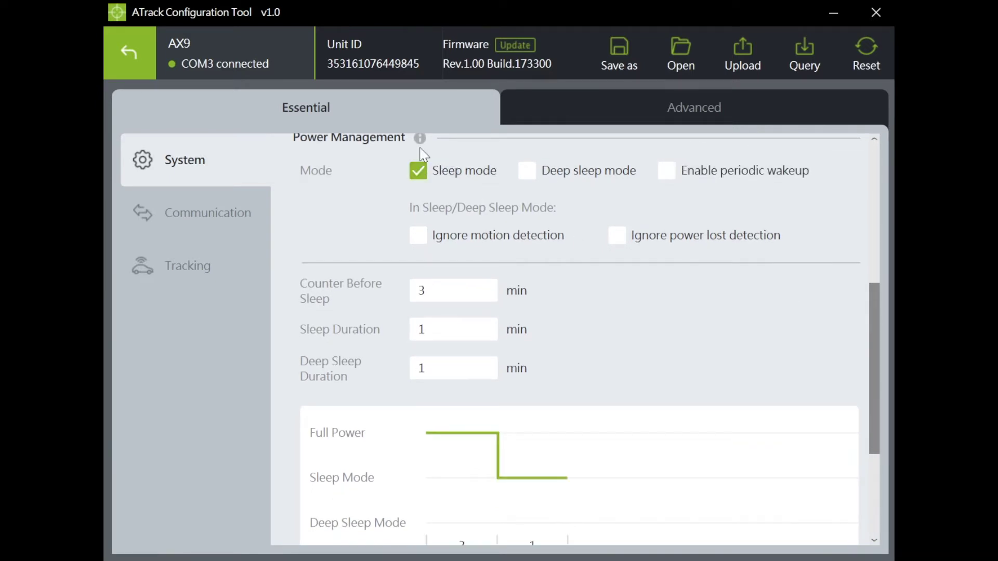
{"action": "left_click", "coordinate": [420, 138]}
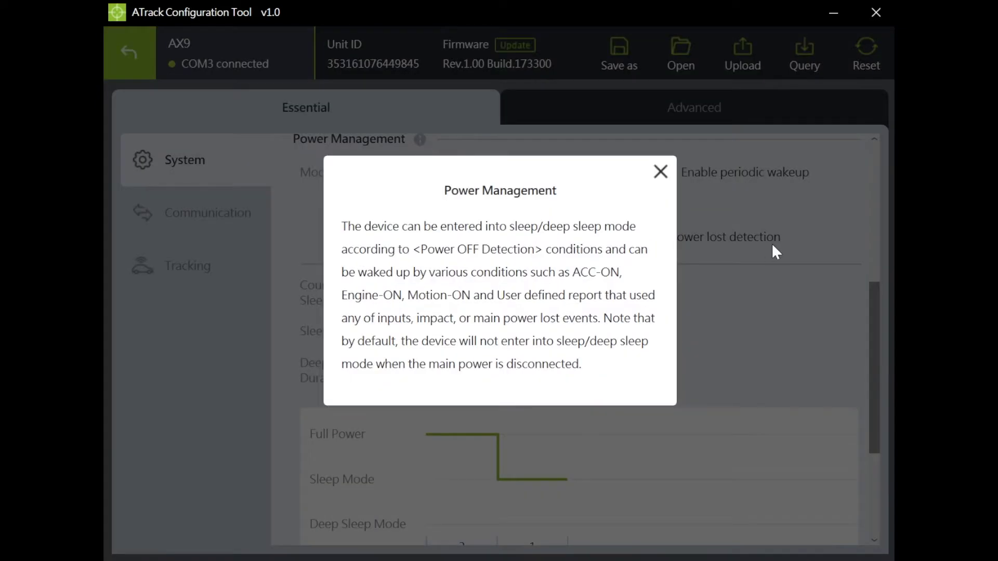
{"action": "left_click", "coordinate": [660, 172]}
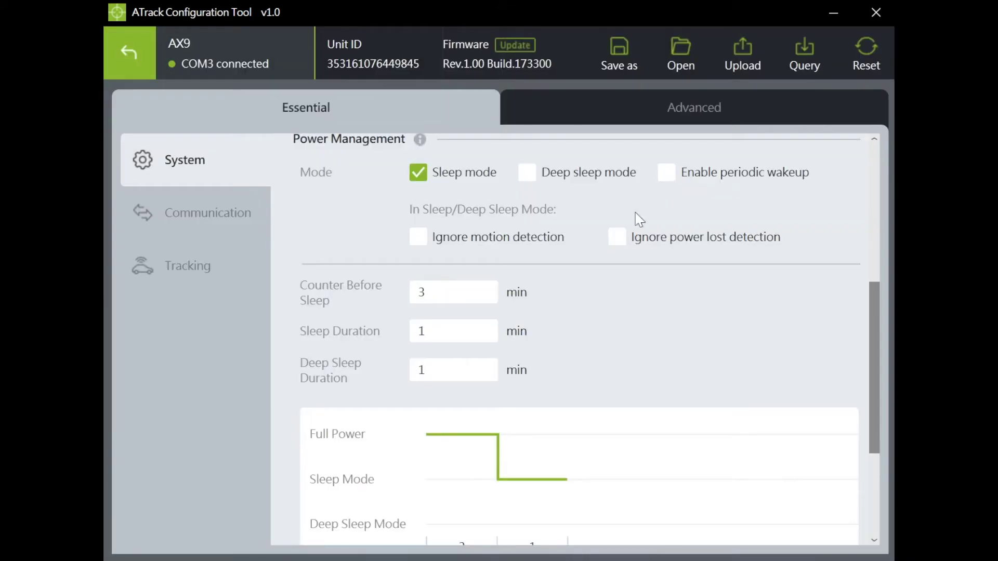
{"action": "left_click", "coordinate": [213, 204]}
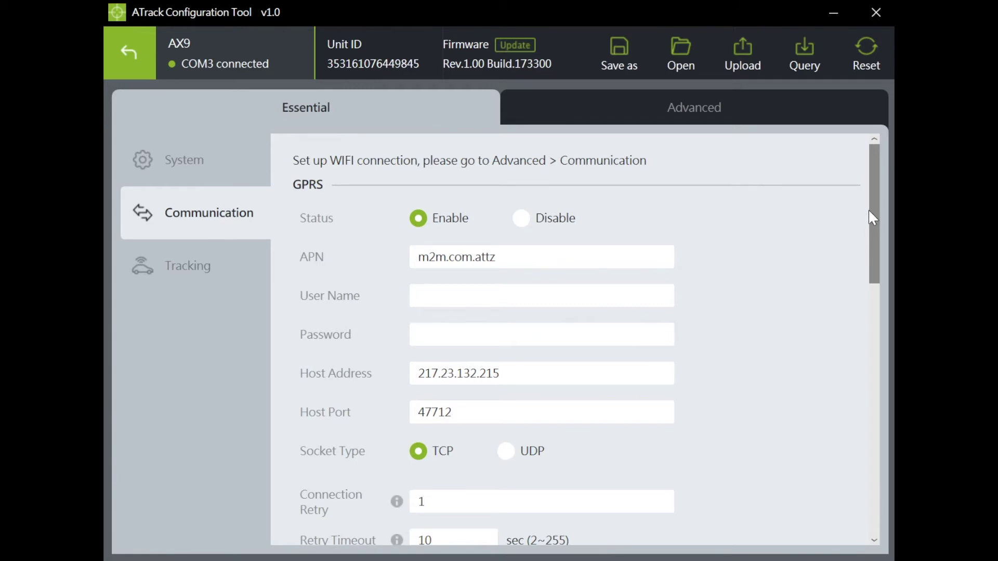
Step: Review the GPRS Host Address and the Authorized SMS 1–3 number fields
{"action": "left_click_drag", "start_coordinate": [875, 238], "coordinate": [874, 266]}
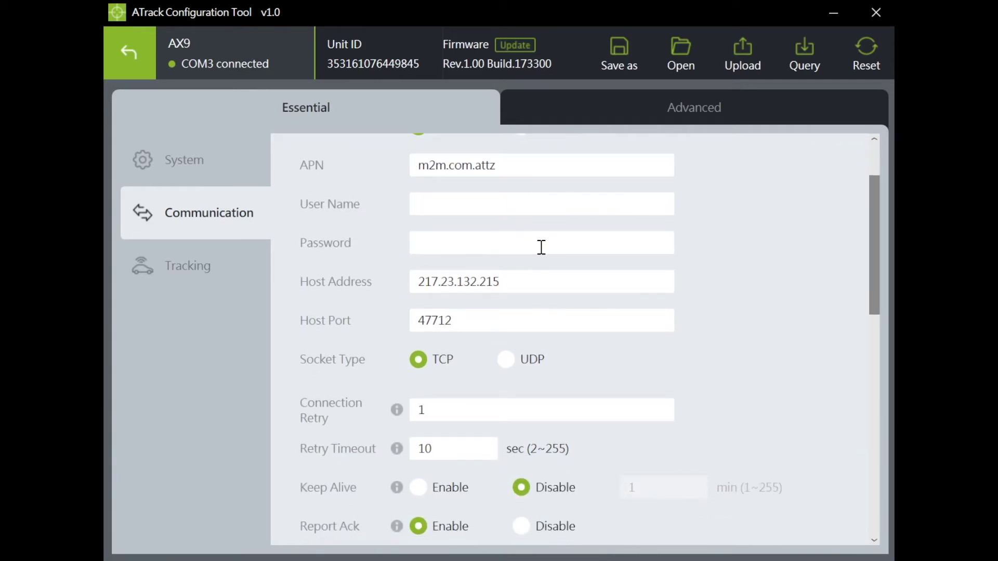
{"action": "left_click", "coordinate": [520, 281]}
{"action": "left_click_drag", "start_coordinate": [874, 270], "coordinate": [874, 317]}
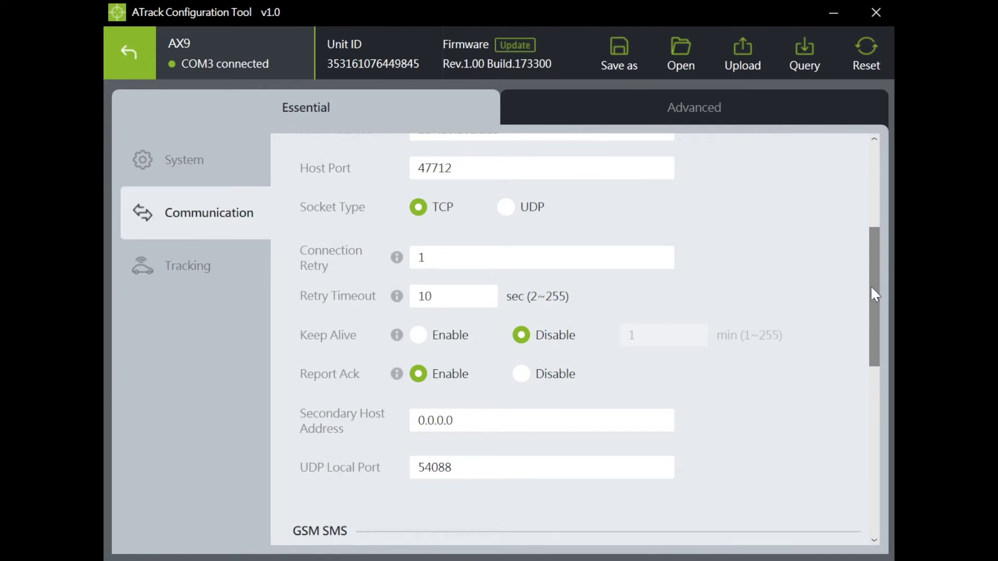
{"action": "left_click_drag", "start_coordinate": [871, 287], "coordinate": [867, 410]}
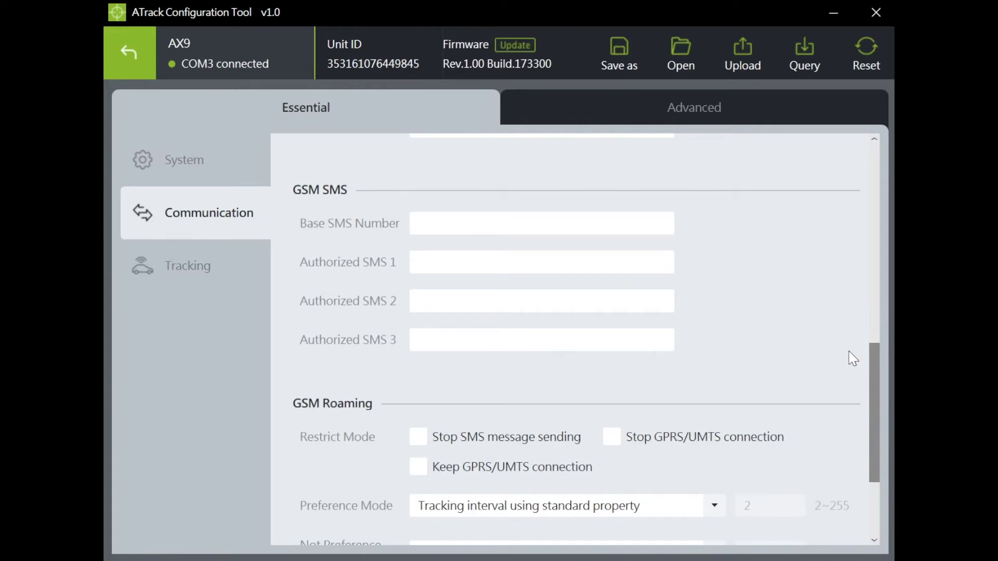
{"action": "left_click", "coordinate": [445, 224]}
{"action": "left_click", "coordinate": [447, 295]}
{"action": "left_click", "coordinate": [446, 336]}
{"action": "left_click_drag", "start_coordinate": [872, 379], "coordinate": [873, 447]}
Step: Under GSM Roaming, turn on Stop SMS message sending while keeping the GPRS/UMTS connection
{"action": "left_click", "coordinate": [422, 290]}
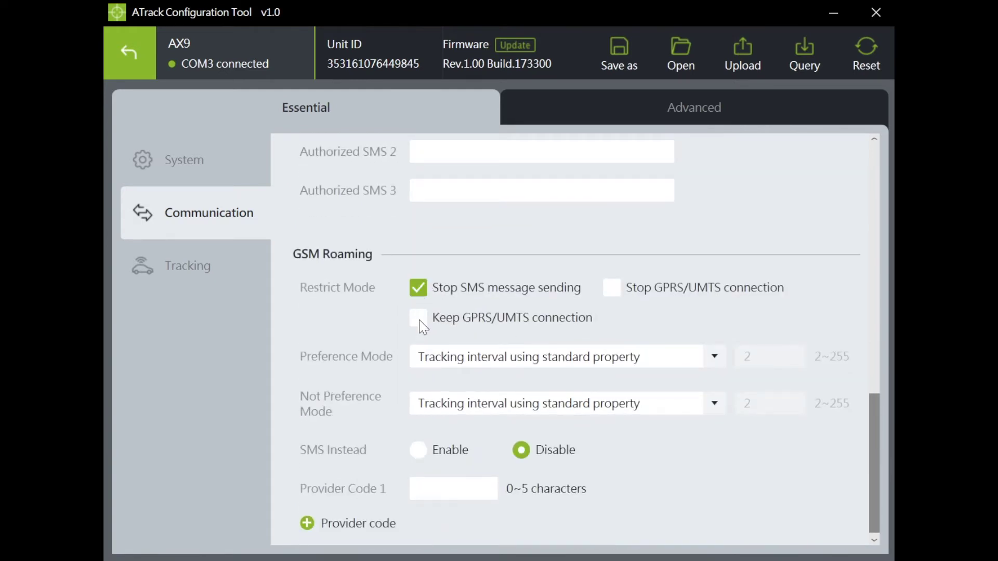
{"action": "left_click", "coordinate": [418, 317]}
{"action": "left_click", "coordinate": [189, 266]}
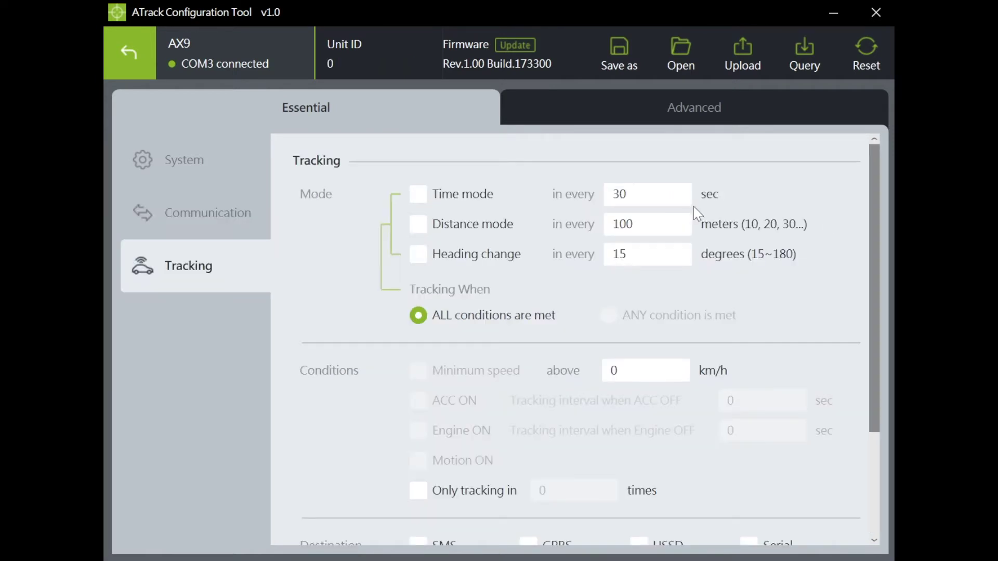
Step: Enable time- and distance-based tracking, minimum-speed tracking, and tracking only while ACC is on
{"action": "left_click", "coordinate": [419, 195]}
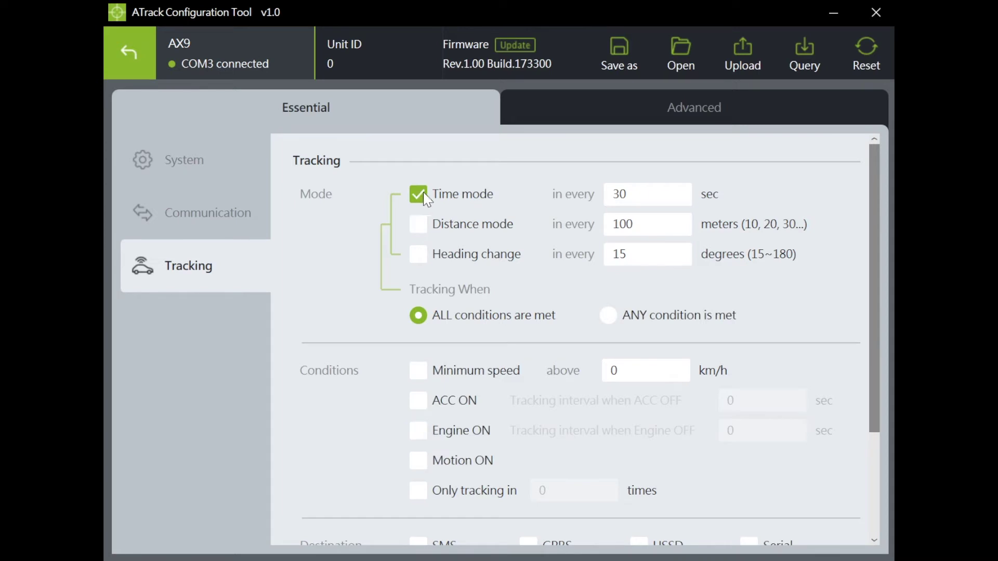
{"action": "left_click", "coordinate": [422, 225]}
{"action": "left_click", "coordinate": [421, 257]}
{"action": "left_click", "coordinate": [420, 258]}
{"action": "left_click", "coordinate": [423, 372]}
{"action": "left_click", "coordinate": [420, 402]}
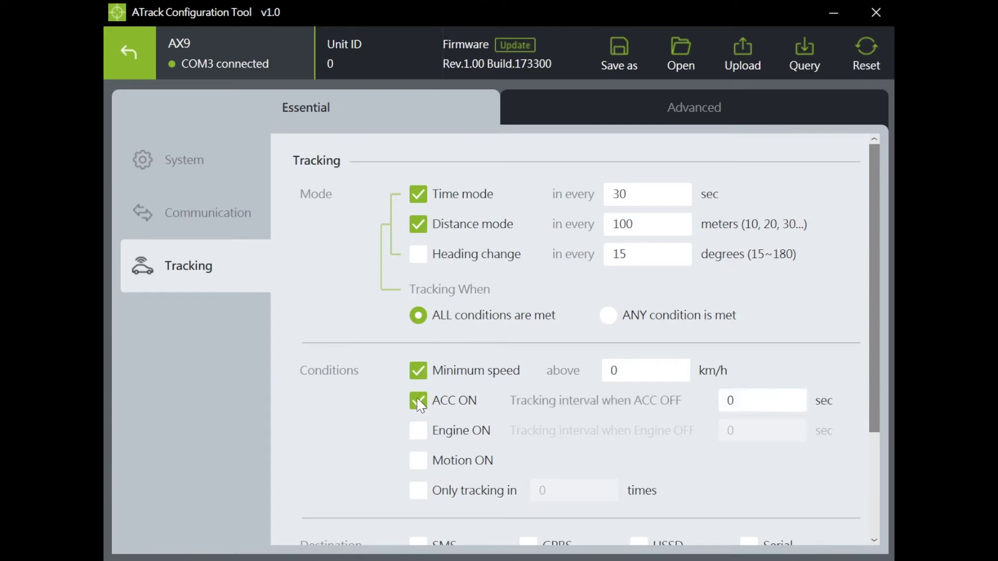
{"action": "left_click_drag", "start_coordinate": [878, 256], "coordinate": [847, 412]}
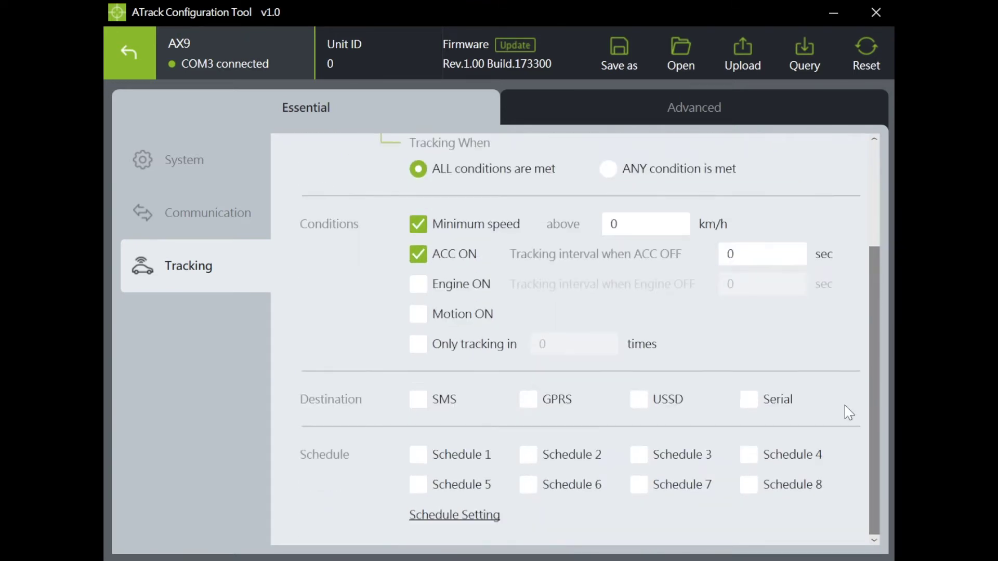
Step: Attach Schedule 1 to tracking and include Monday through Friday
{"action": "left_click", "coordinate": [422, 454]}
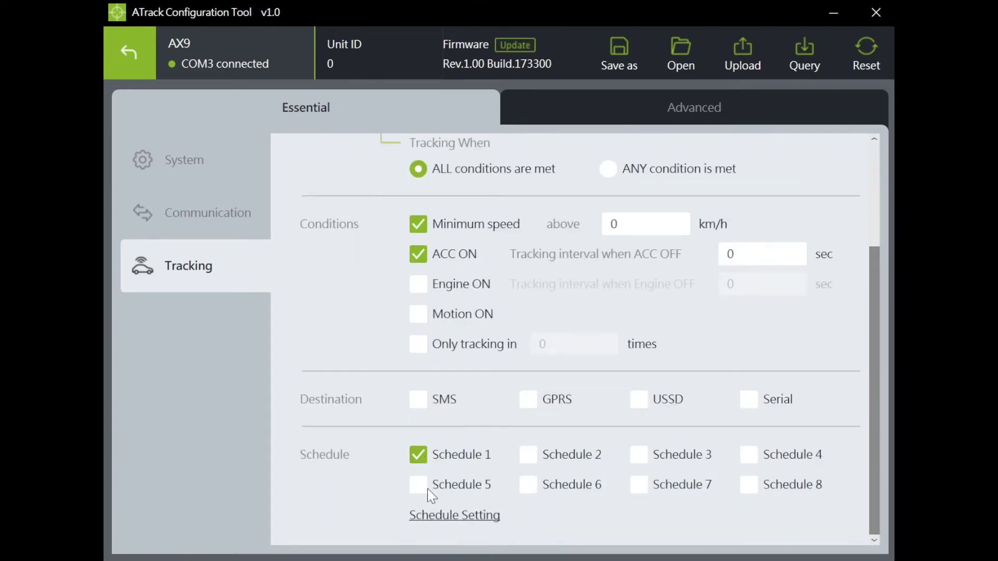
{"action": "left_click", "coordinate": [461, 515]}
{"action": "left_click", "coordinate": [364, 237]}
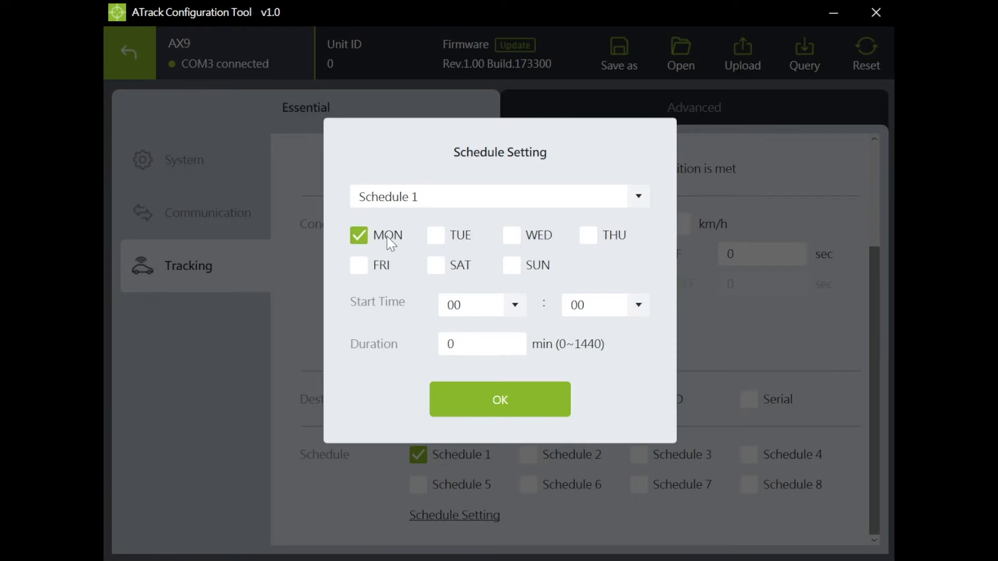
{"action": "left_click", "coordinate": [435, 238]}
{"action": "left_click", "coordinate": [512, 234]}
{"action": "left_click", "coordinate": [589, 235]}
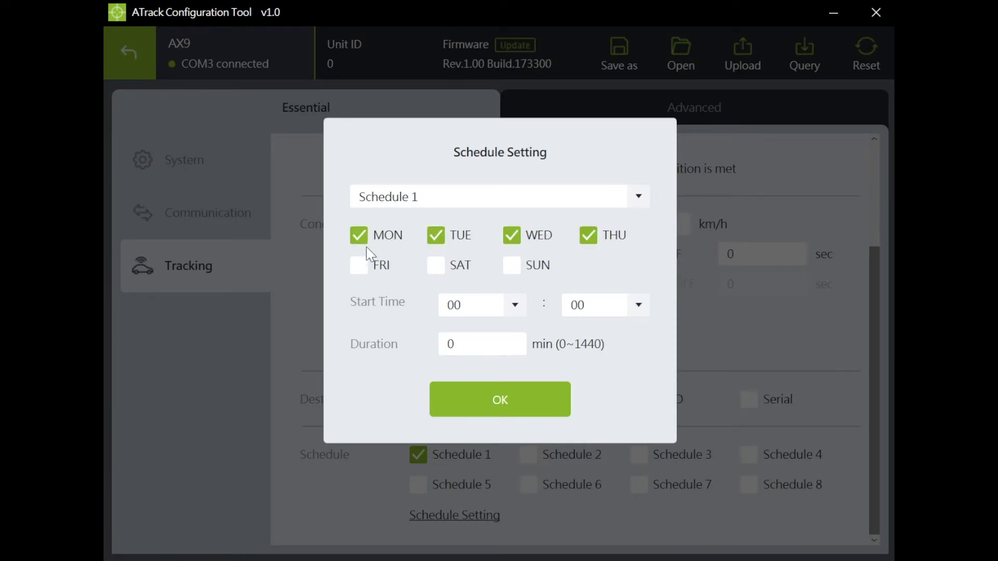
{"action": "left_click", "coordinate": [361, 267]}
Step: Give Schedule 1 a start hour of 08 and a 600-minute duration, and confirm
{"action": "left_click", "coordinate": [497, 312]}
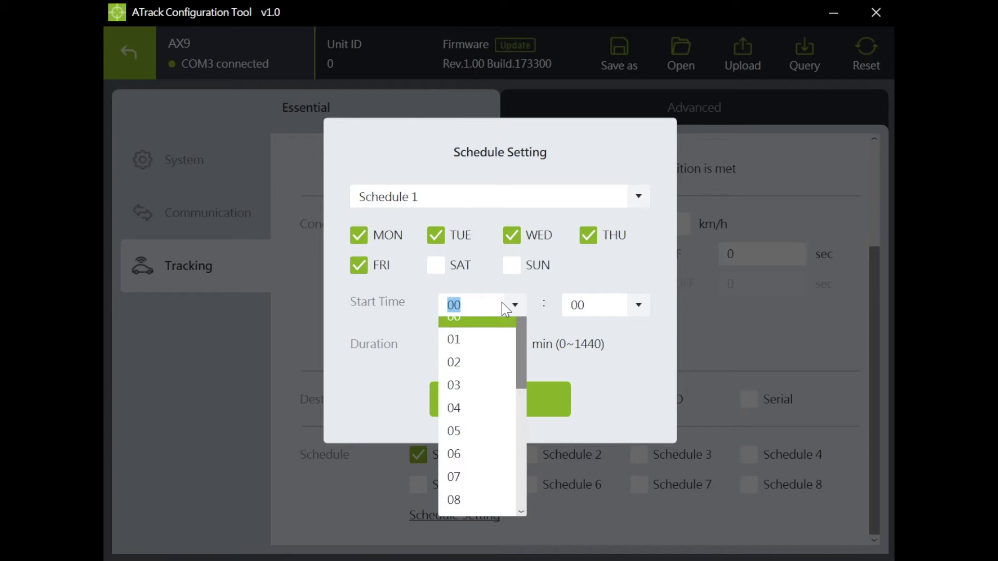
{"action": "left_click", "coordinate": [461, 501]}
{"action": "left_click", "coordinate": [500, 345]}
{"action": "double_click", "coordinate": [500, 346]}
{"action": "type", "text": "600"}
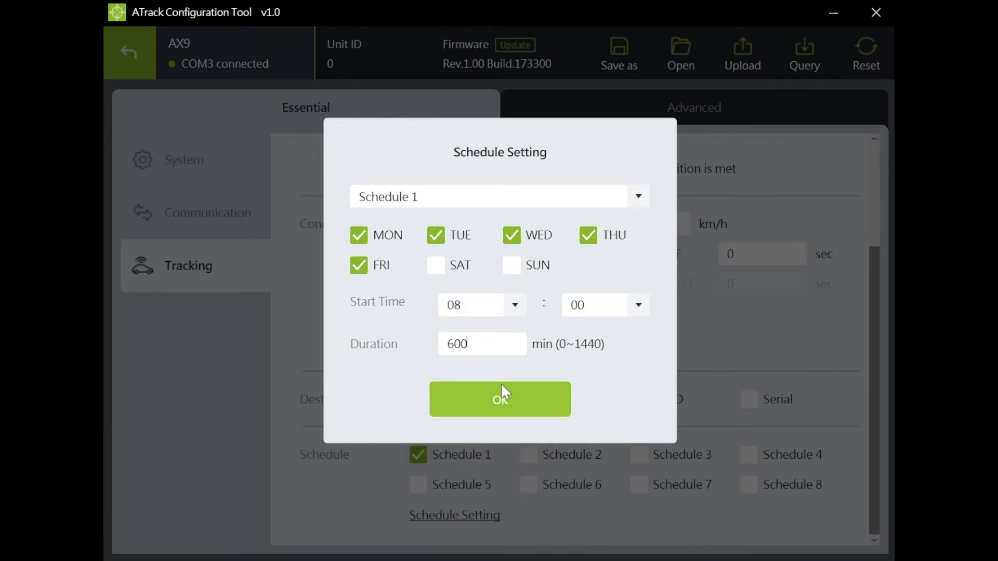
{"action": "left_click", "coordinate": [506, 409]}
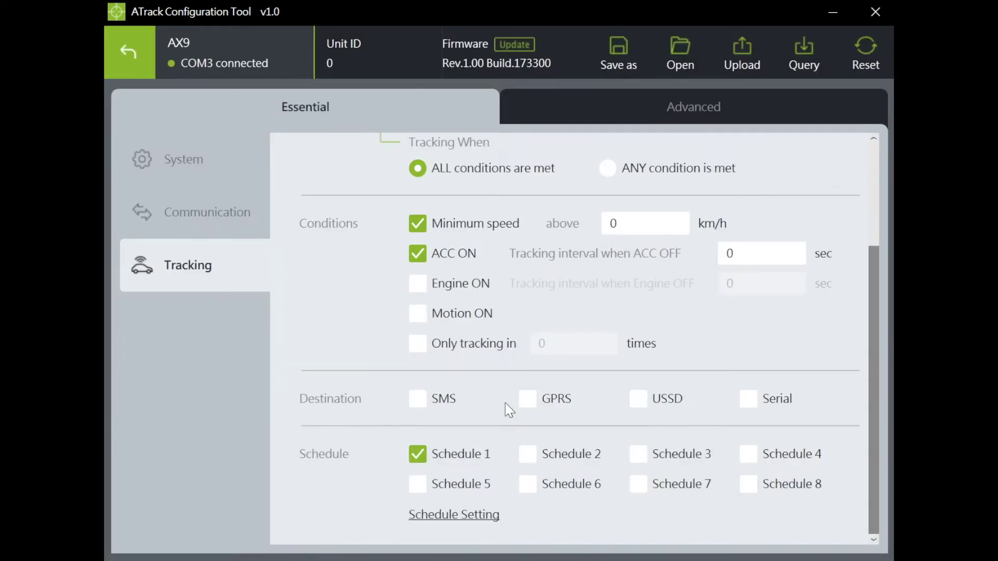
{"action": "left_click_drag", "start_coordinate": [878, 377], "coordinate": [872, 212]}
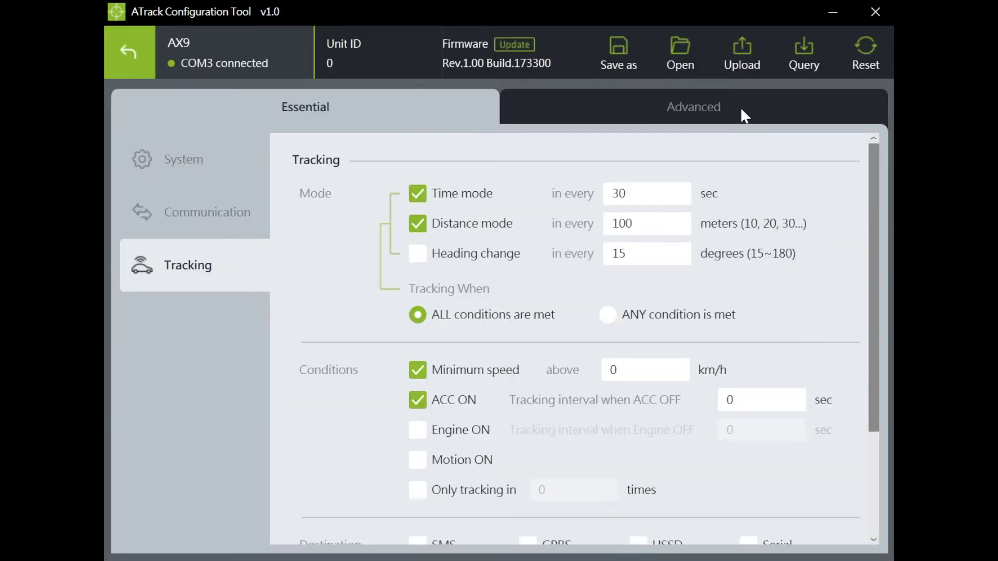
Step: Switch to Advanced and scroll through the System battery, daylight saving and NMEA settings
{"action": "left_click", "coordinate": [726, 107]}
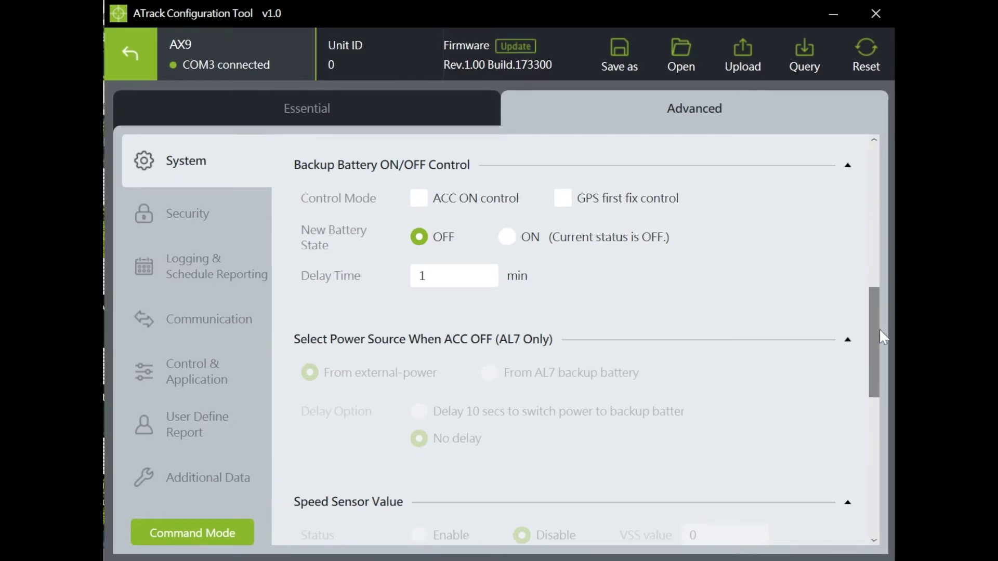
{"action": "left_click_drag", "start_coordinate": [876, 335], "coordinate": [877, 168]}
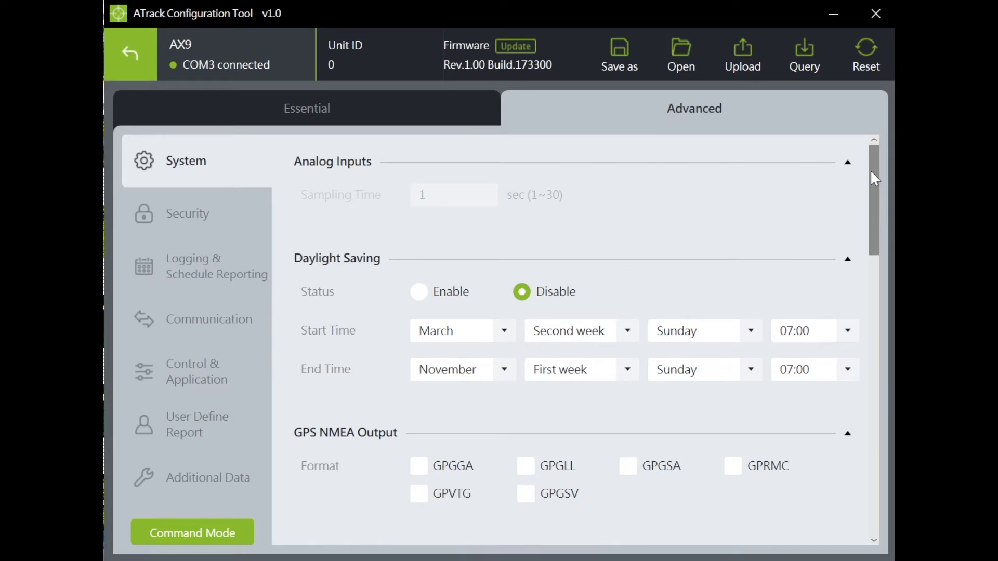
{"action": "left_click_drag", "start_coordinate": [871, 173], "coordinate": [876, 203]}
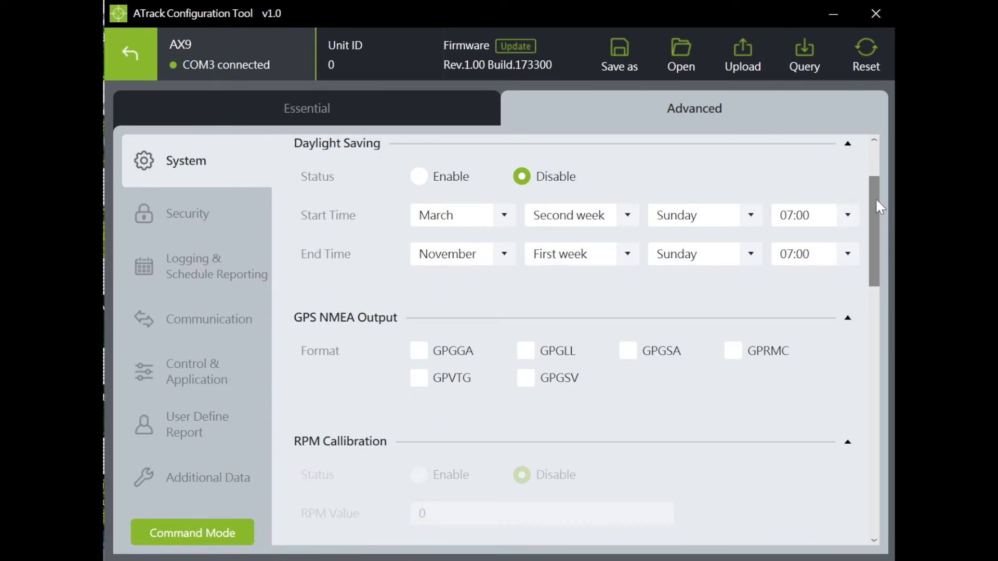
{"action": "left_click_drag", "start_coordinate": [875, 199], "coordinate": [887, 306]}
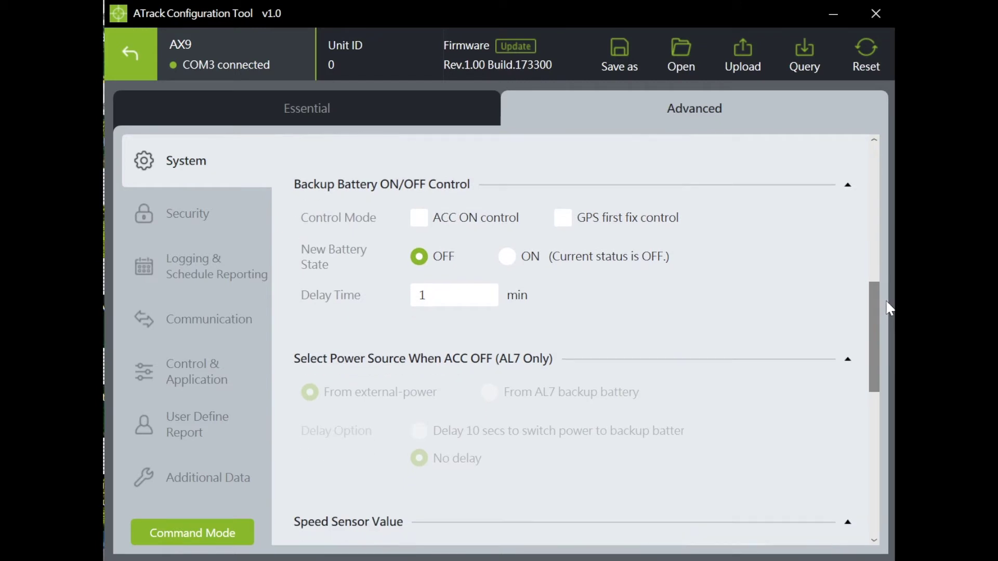
Step: View the Security page's AES key and password options, then go to Logging & Schedule Reporting
{"action": "left_click", "coordinate": [211, 202]}
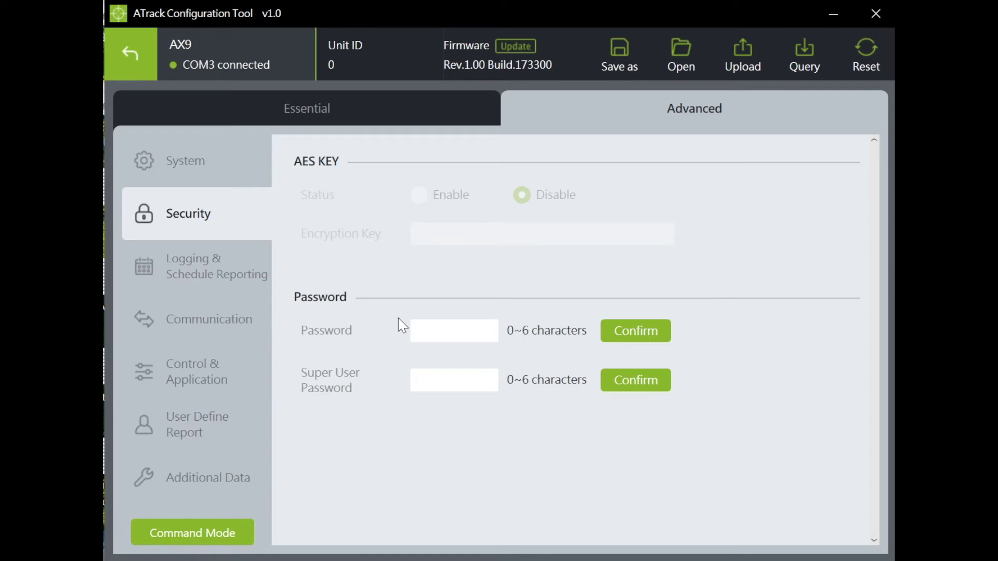
{"action": "left_click", "coordinate": [223, 268]}
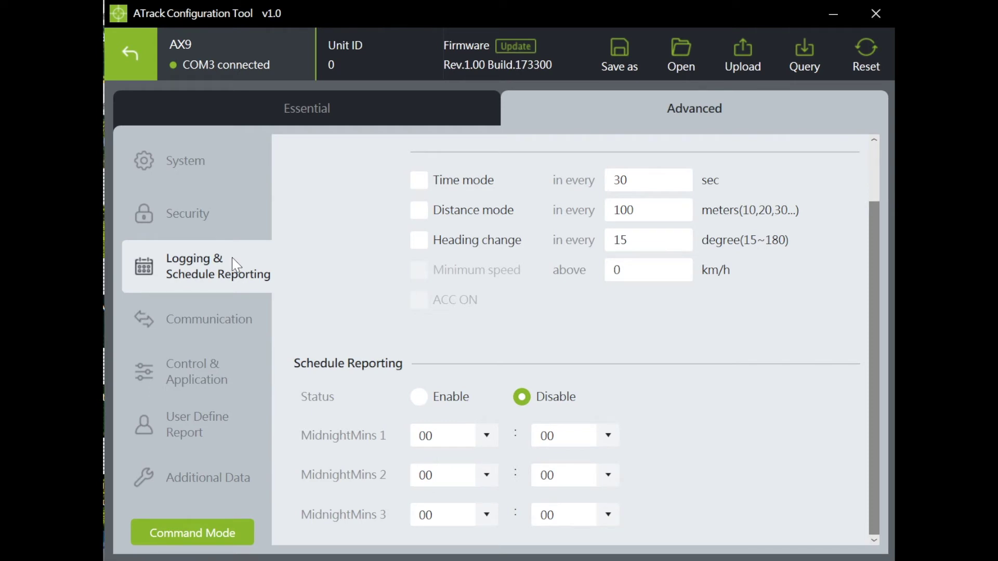
Step: Scroll through the Logging mode options at 30 sec, 100 meters and 15 degrees
{"action": "left_click", "coordinate": [879, 171]}
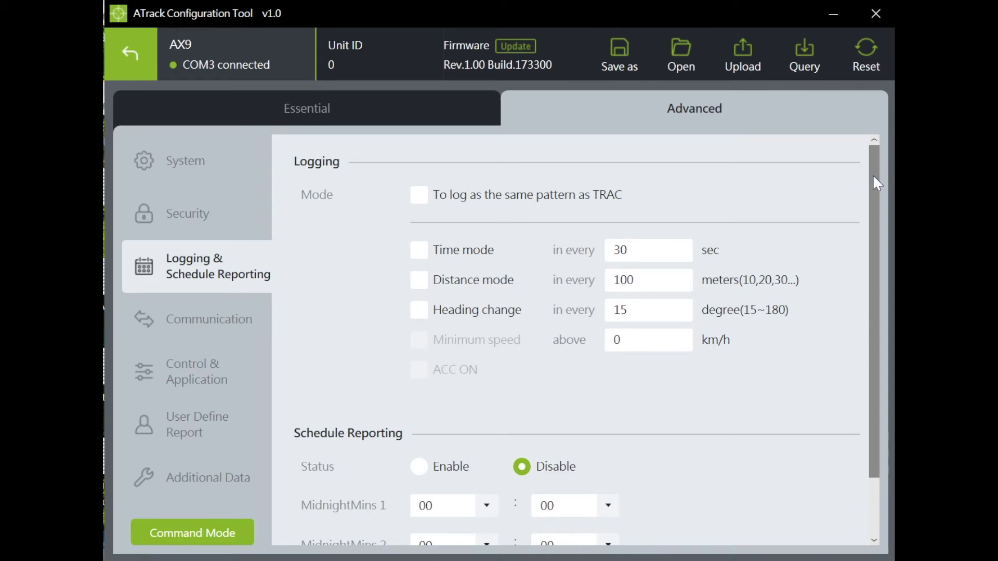
{"action": "left_click_drag", "start_coordinate": [874, 176], "coordinate": [874, 231]}
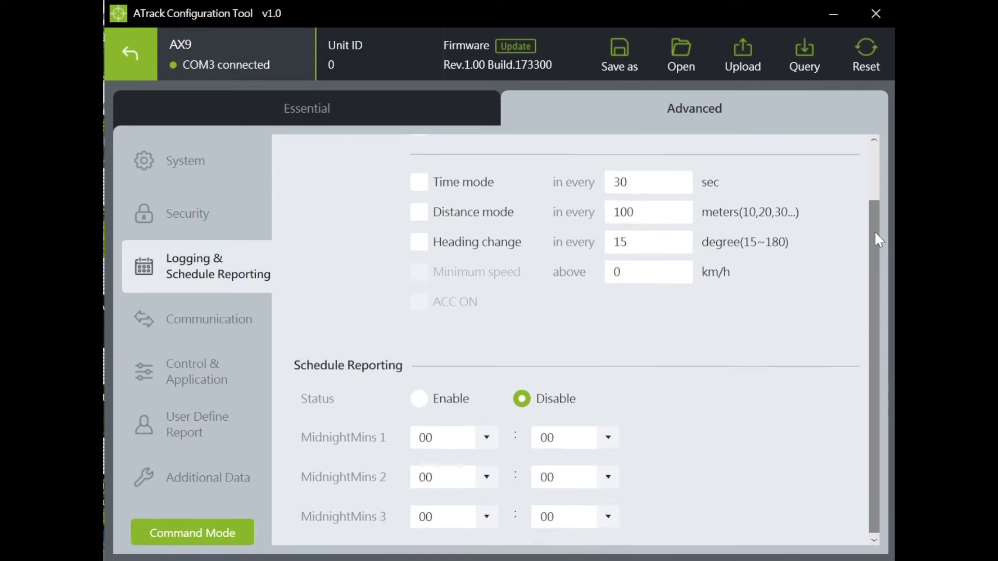
Step: Review the advanced Communication page's GPRS SMS Auto Switch settings, then open Control & Application
{"action": "left_click", "coordinate": [199, 327]}
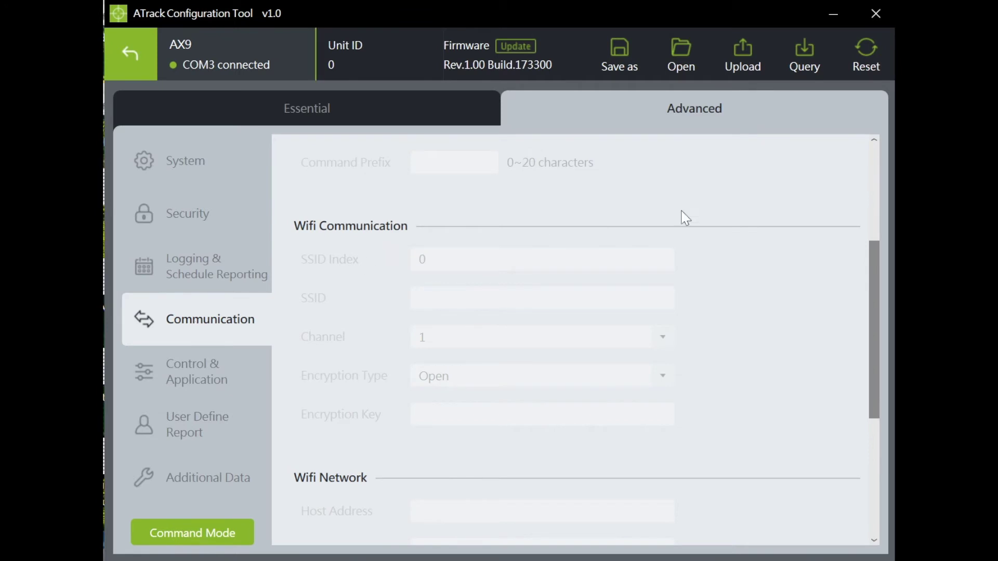
{"action": "left_click", "coordinate": [874, 171]}
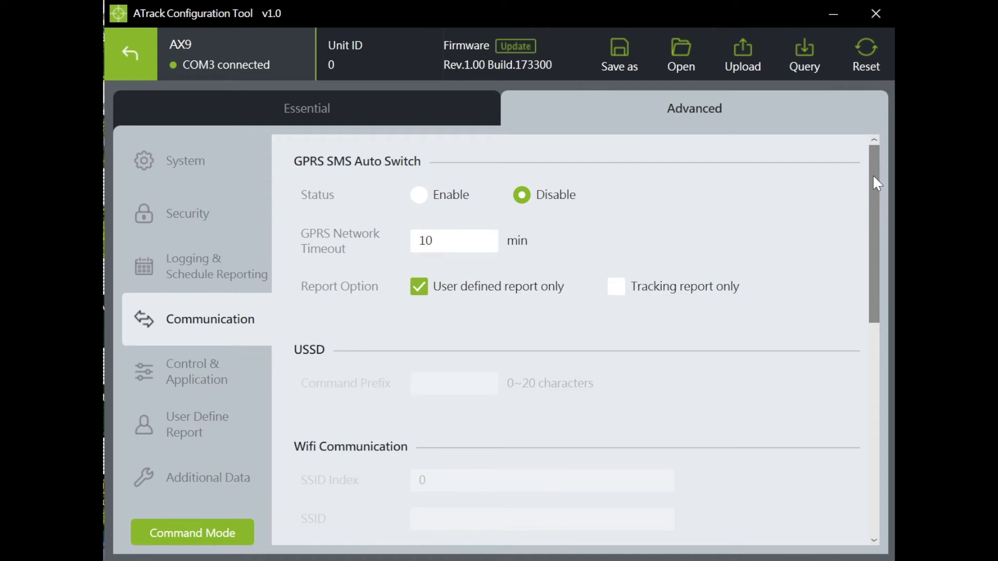
{"action": "left_click_drag", "start_coordinate": [877, 183], "coordinate": [877, 317]}
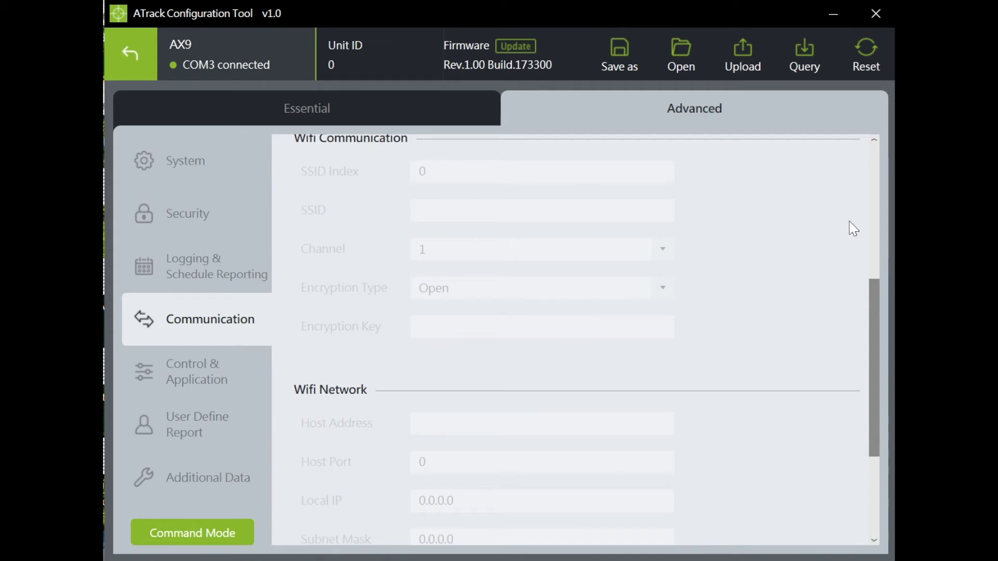
{"action": "left_click", "coordinate": [193, 365]}
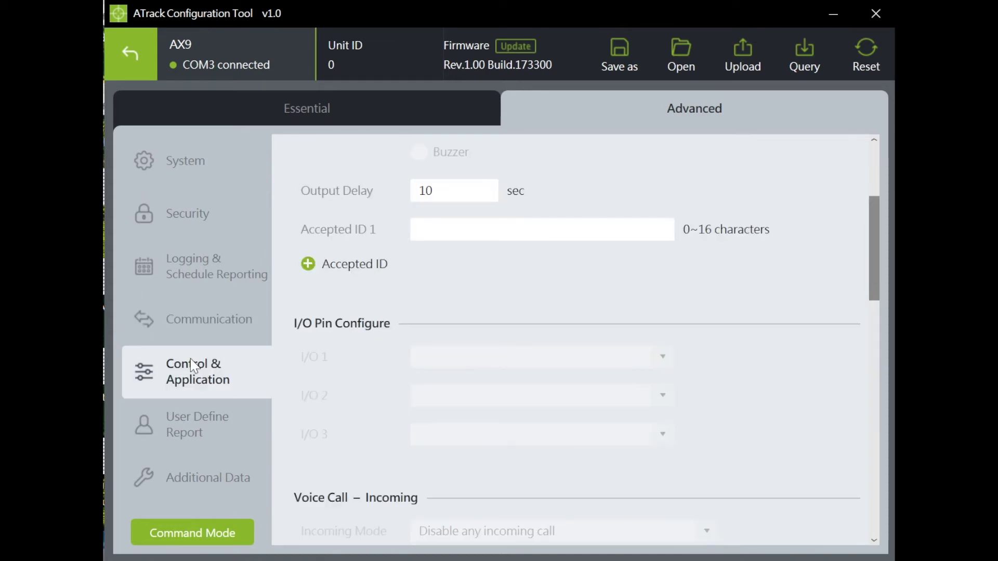
Step: Switch Driver ID Authorization to buzzer output control and go to User Define Report
{"action": "left_click", "coordinate": [875, 176]}
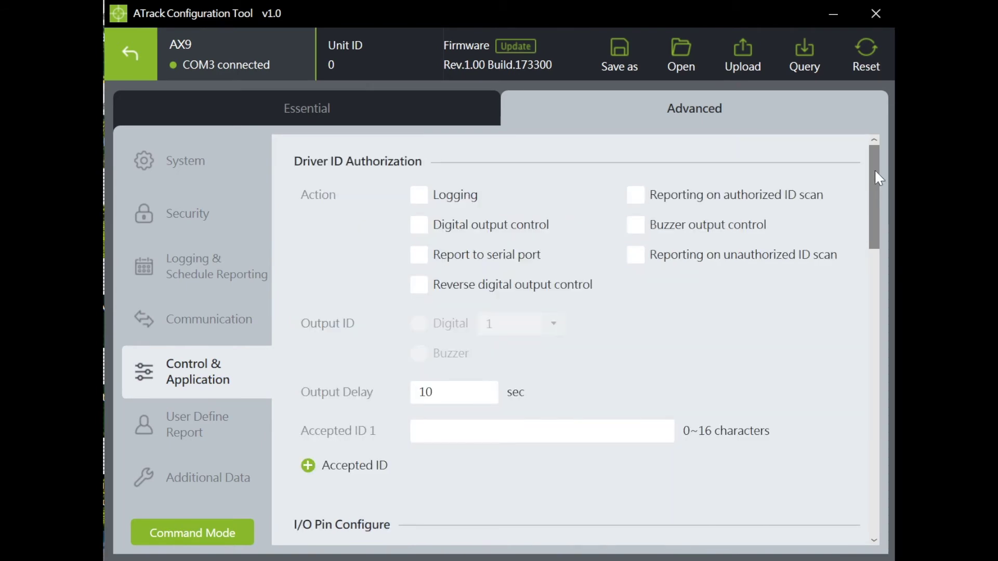
{"action": "left_click", "coordinate": [421, 228]}
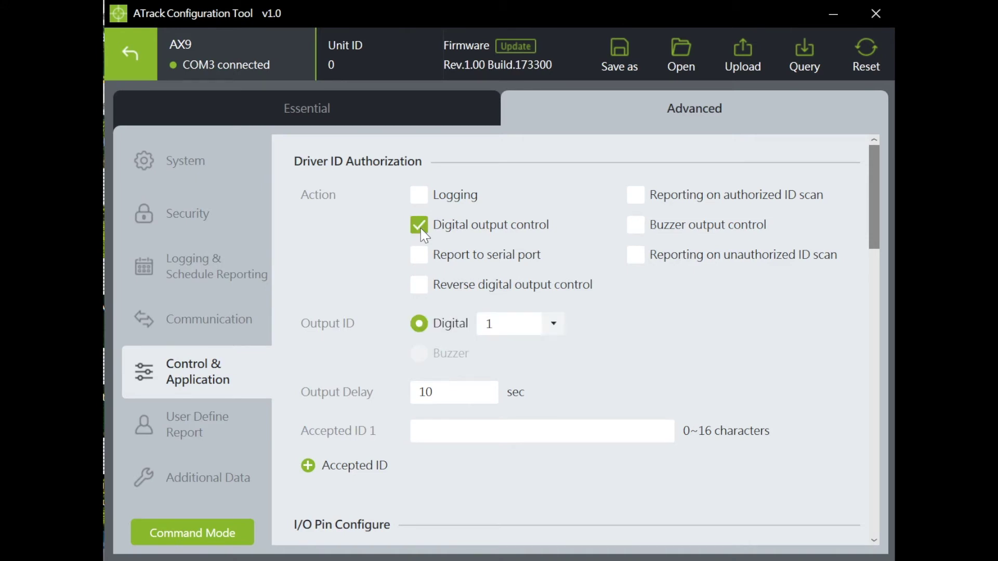
{"action": "left_click", "coordinate": [644, 234]}
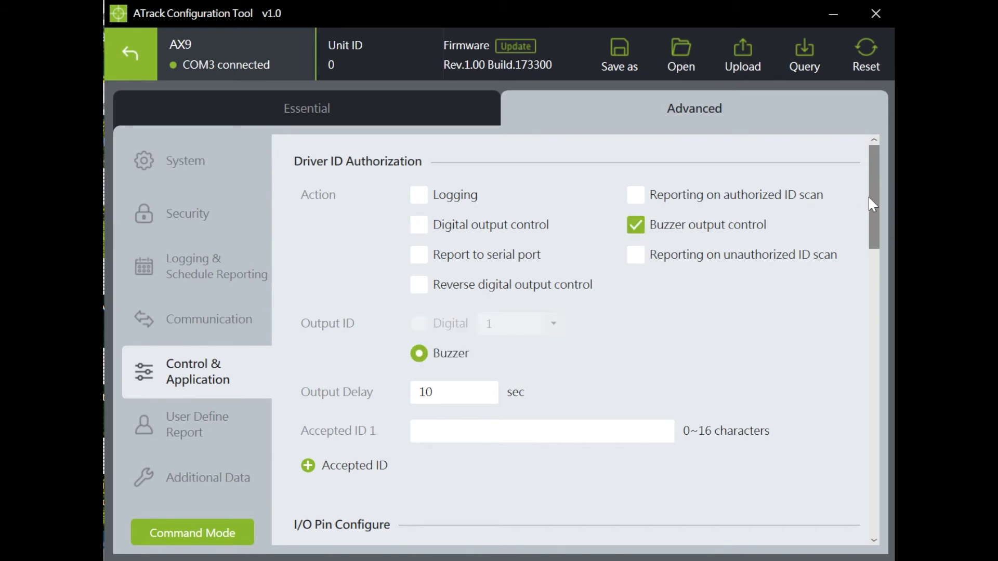
{"action": "left_click_drag", "start_coordinate": [871, 192], "coordinate": [887, 341]}
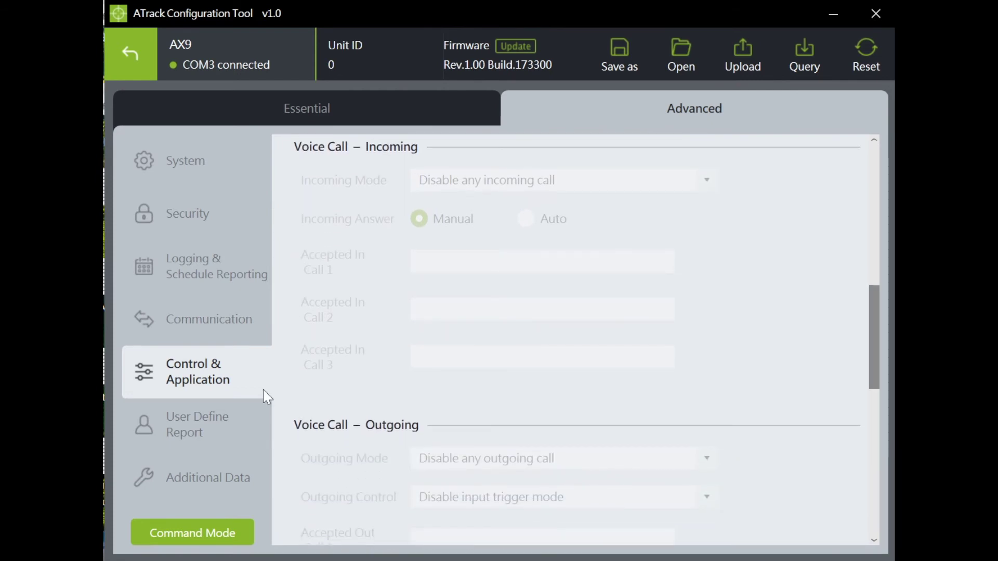
{"action": "left_click", "coordinate": [260, 411]}
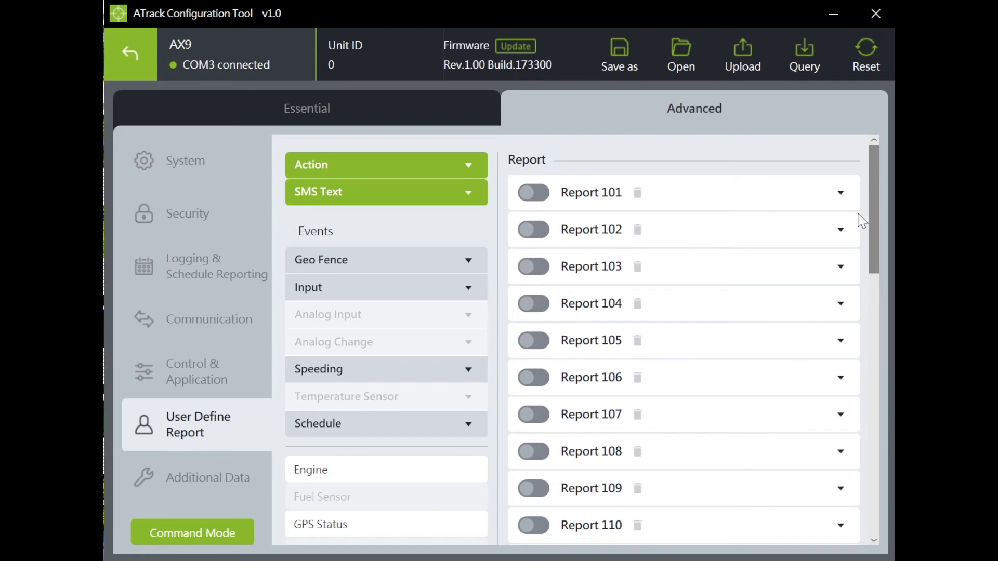
Step: Add the Geo Fence 1 event to Report 101
{"action": "left_click", "coordinate": [454, 165]}
{"action": "left_click", "coordinate": [466, 166]}
{"action": "scroll", "coordinate": [875, 207], "scroll_direction": "down", "scroll_amount": 1}
{"action": "scroll", "coordinate": [878, 224], "scroll_direction": "down", "scroll_amount": 2}
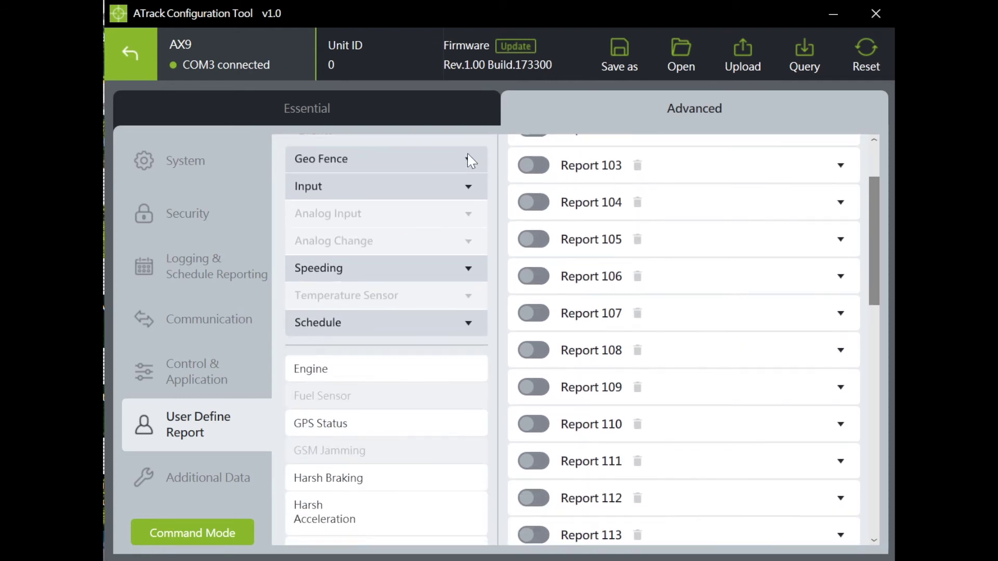
{"action": "left_click", "coordinate": [467, 159]}
{"action": "left_click", "coordinate": [420, 186]}
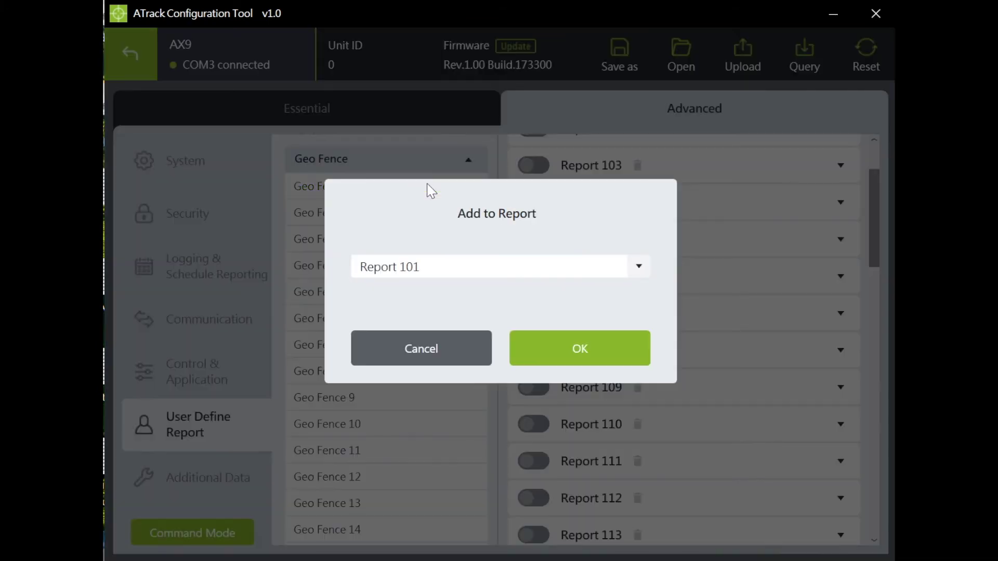
{"action": "left_click", "coordinate": [585, 350]}
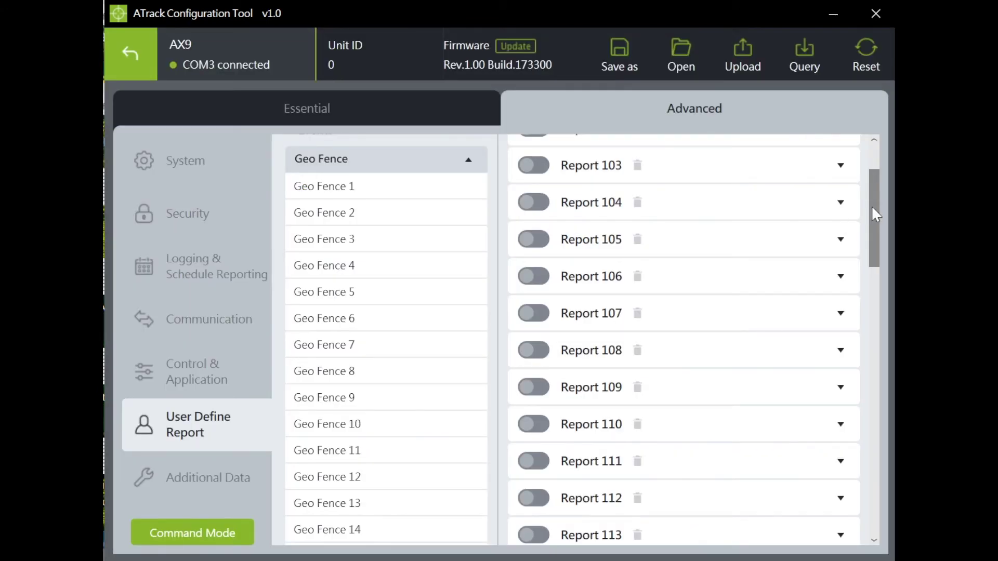
Step: Add the Harsh Braking event to Report 101
{"action": "left_click_drag", "start_coordinate": [871, 205], "coordinate": [868, 435]}
{"action": "mouse_move", "coordinate": [469, 376]}
{"action": "left_click", "coordinate": [431, 367]}
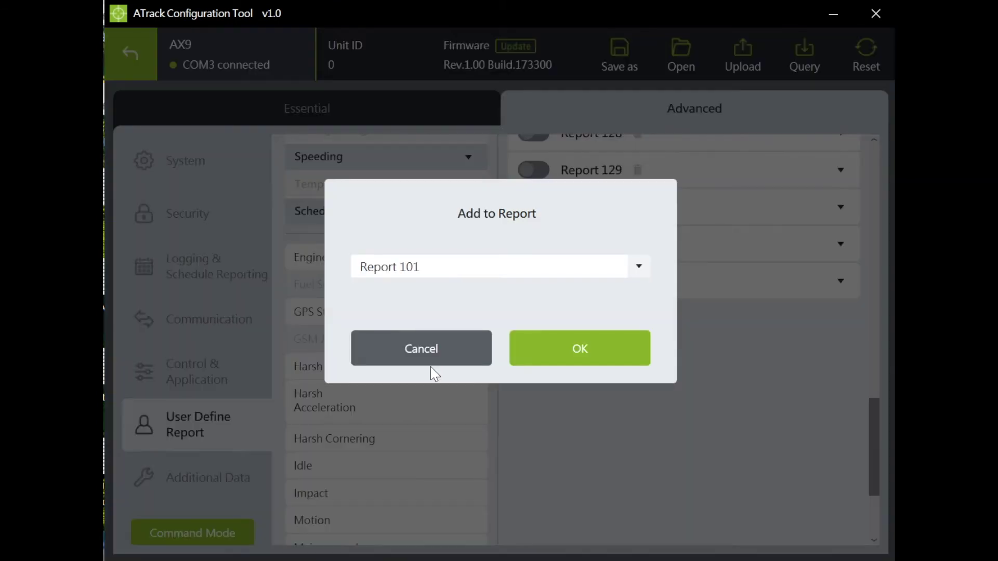
{"action": "left_click", "coordinate": [566, 359]}
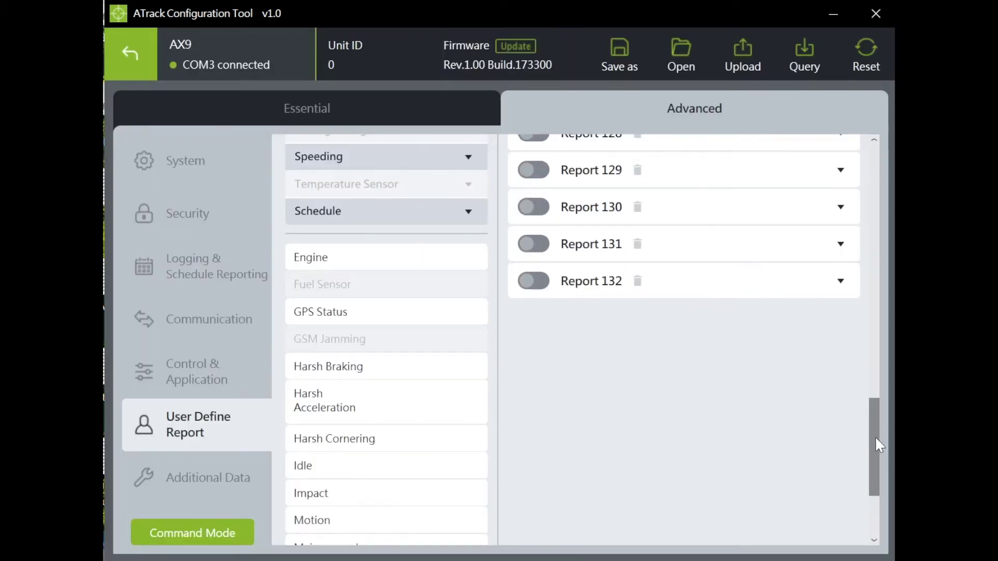
Step: Switch both Geo Fence 1 and Harsh Braking ON under Report 101
{"action": "left_click_drag", "start_coordinate": [875, 436], "coordinate": [878, 185]}
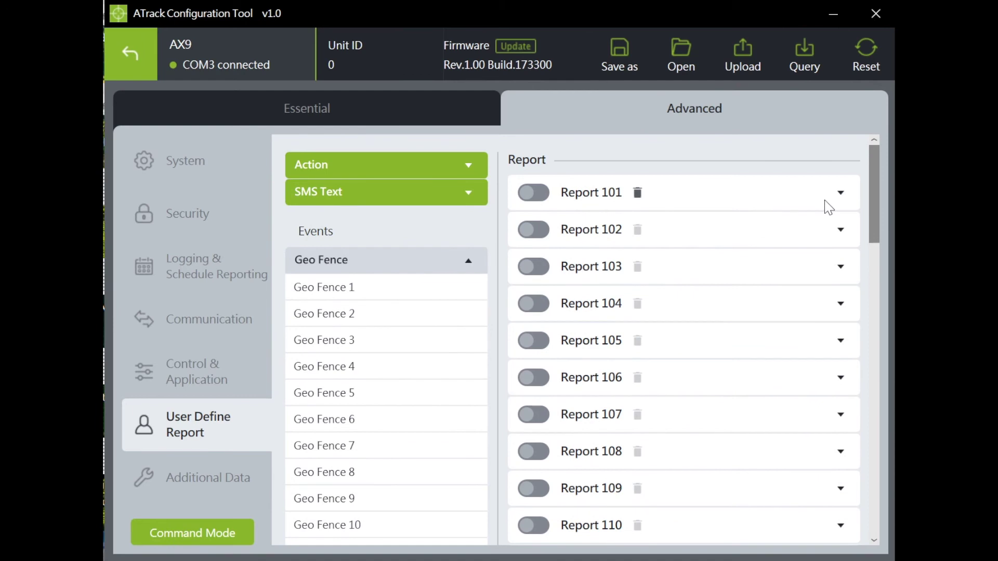
{"action": "left_click", "coordinate": [840, 194]}
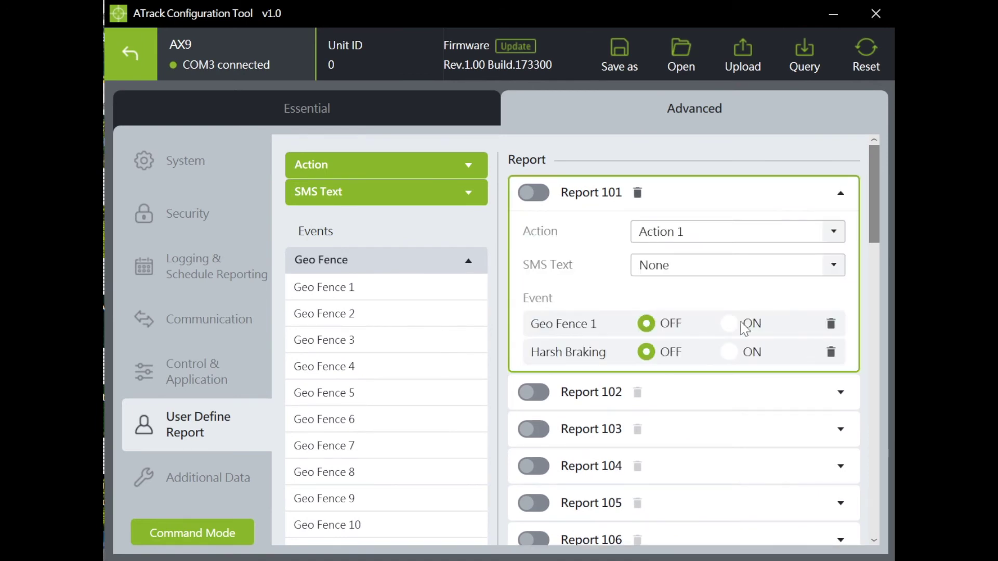
{"action": "left_click", "coordinate": [729, 323]}
{"action": "left_click", "coordinate": [731, 353]}
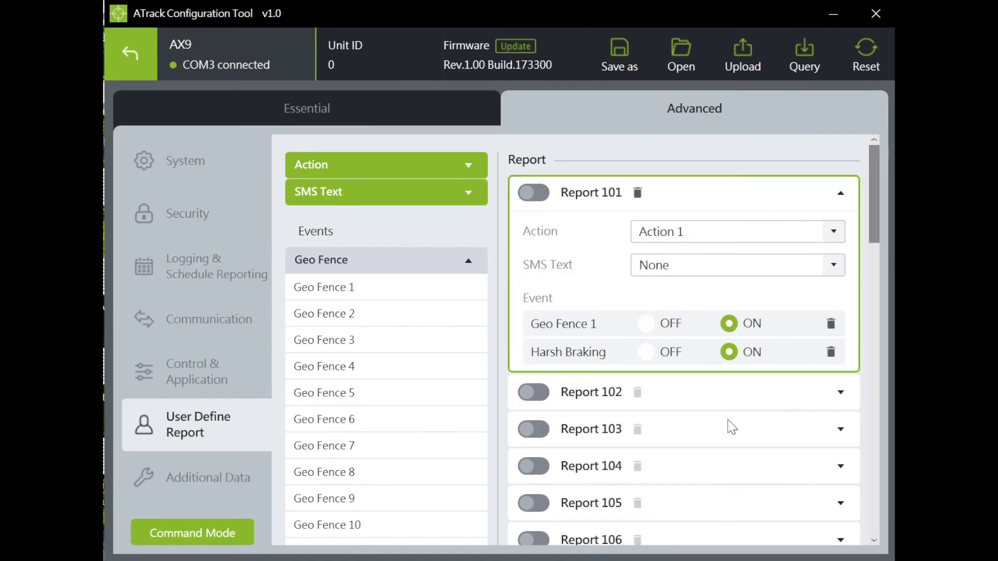
{"action": "left_click", "coordinate": [196, 488]}
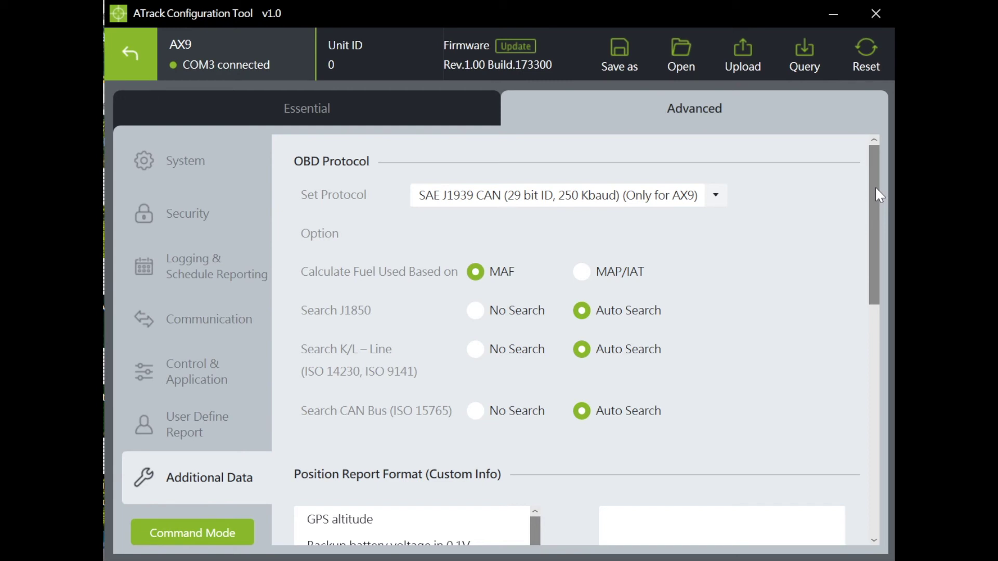
Step: Add GPS altitude, SIM CID and backup battery voltage to the custom Position Report Format
{"action": "left_click_drag", "start_coordinate": [875, 189], "coordinate": [884, 322]}
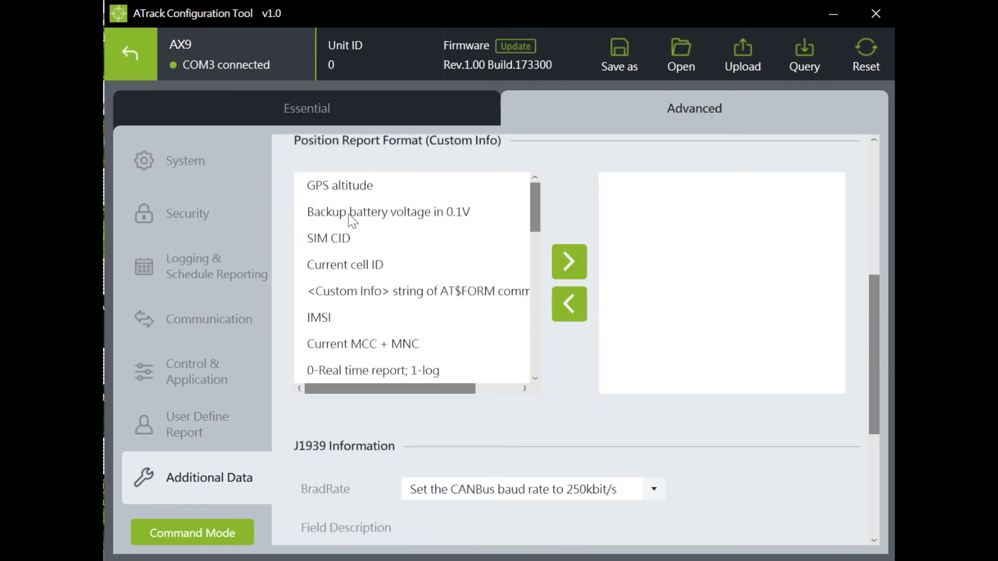
{"action": "left_click", "coordinate": [359, 197]}
{"action": "left_click", "coordinate": [367, 240], "text": "ctrl"}
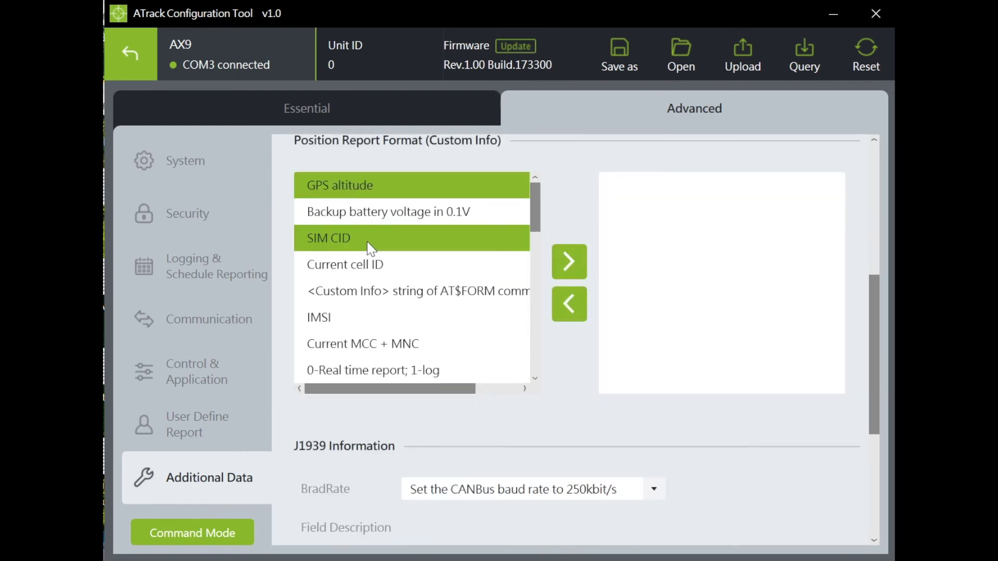
{"action": "left_click", "coordinate": [370, 214], "text": "ctrl"}
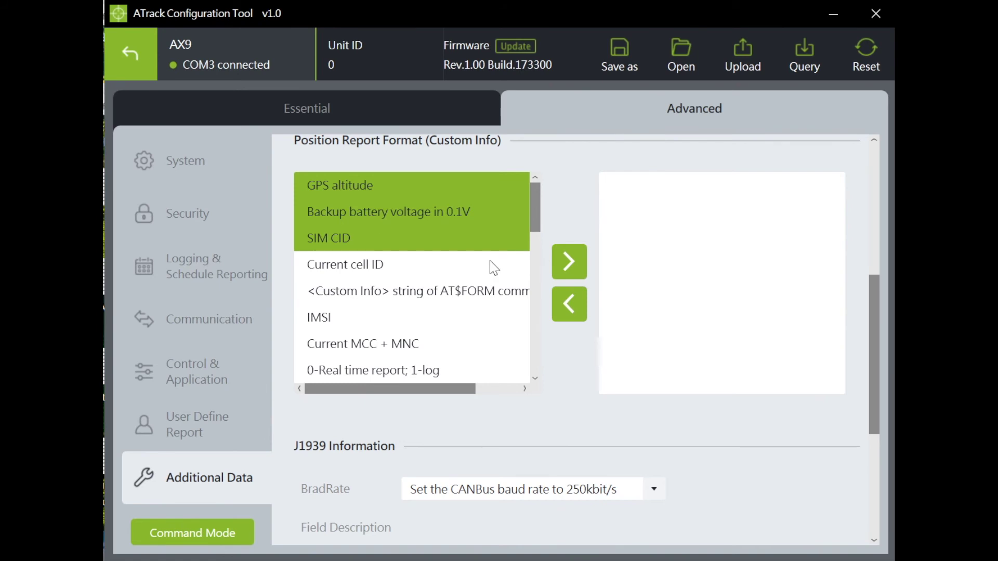
{"action": "left_click", "coordinate": [569, 261]}
Step: Add %JO1, %JO2 and %JO5 to the J1939 fields
{"action": "left_click_drag", "start_coordinate": [874, 313], "coordinate": [875, 405]}
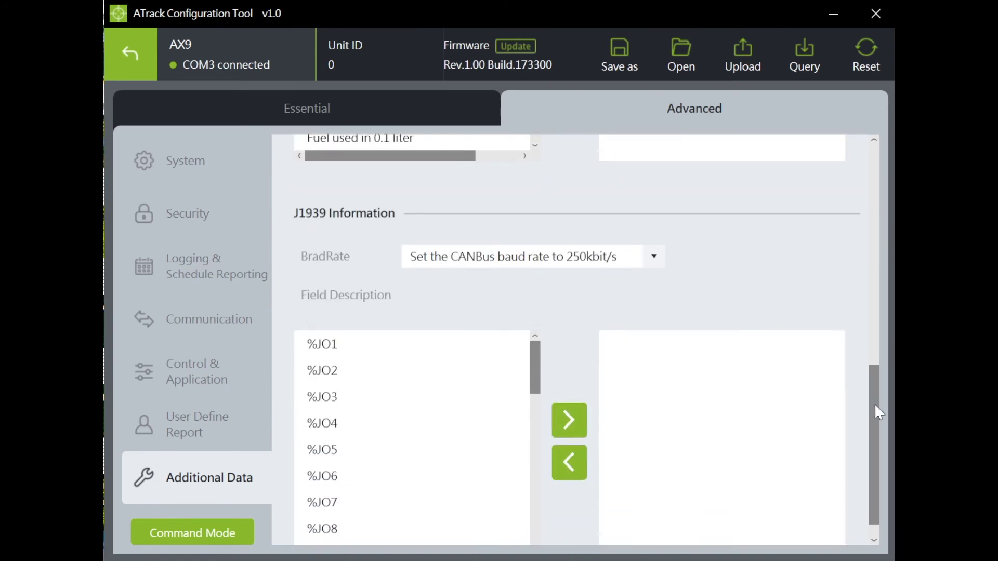
{"action": "left_click", "coordinate": [392, 345]}
{"action": "left_click", "coordinate": [368, 370], "text": "ctrl"}
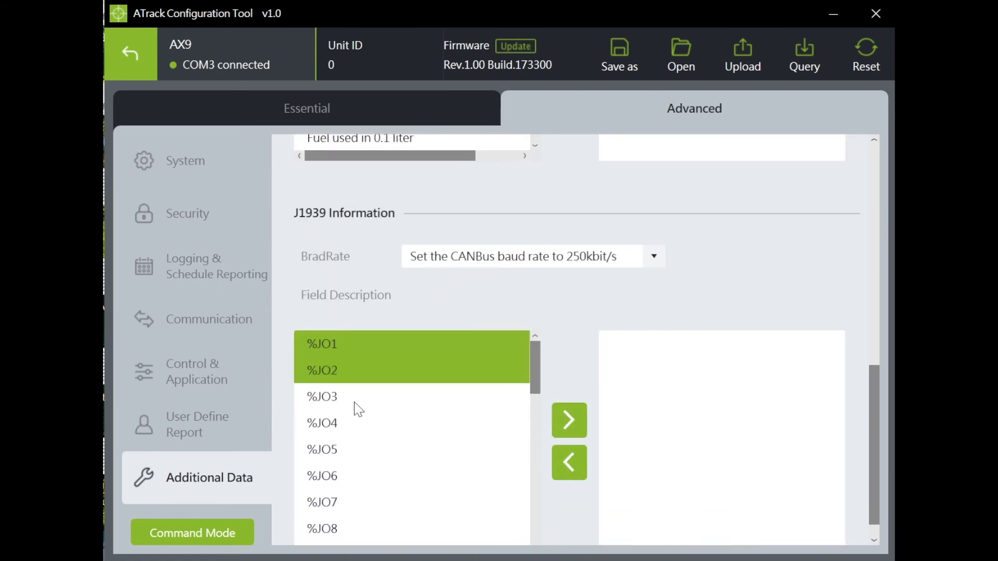
{"action": "left_click", "coordinate": [358, 450], "text": "ctrl"}
{"action": "left_click", "coordinate": [567, 420]}
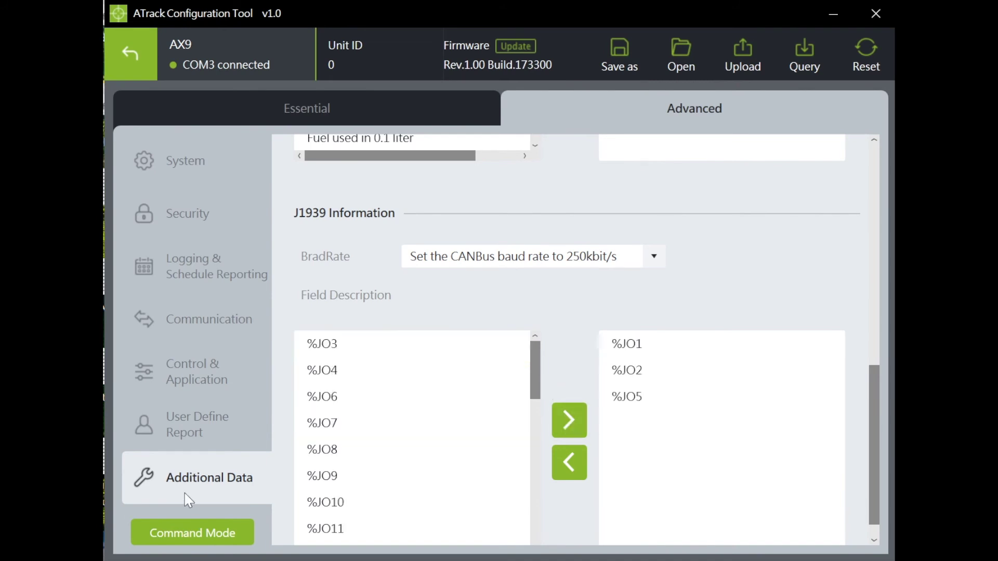
{"action": "left_click", "coordinate": [198, 529]}
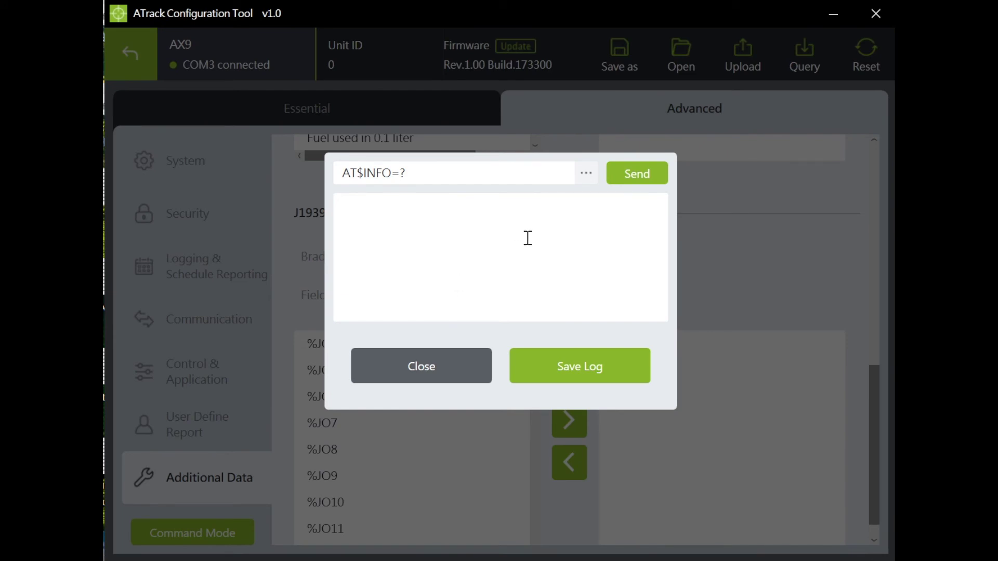
{"action": "left_click", "coordinate": [635, 176]}
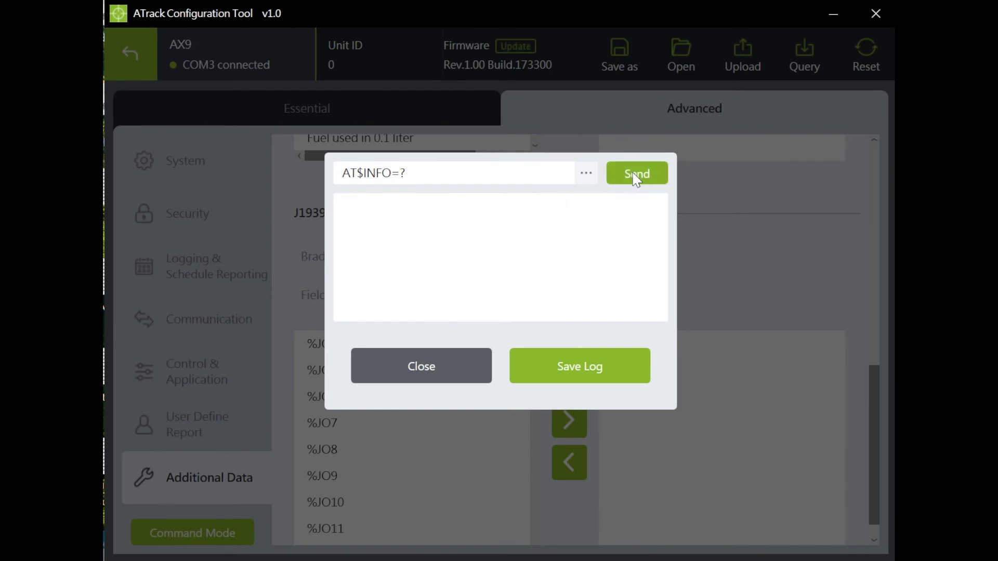
{"action": "left_click", "coordinate": [426, 360]}
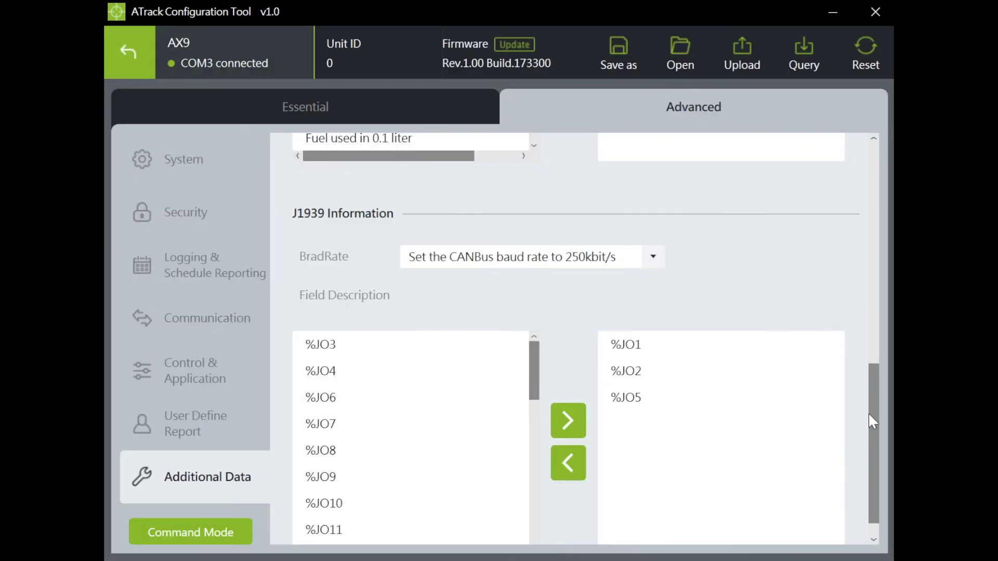
{"action": "left_click_drag", "start_coordinate": [871, 410], "coordinate": [886, 173]}
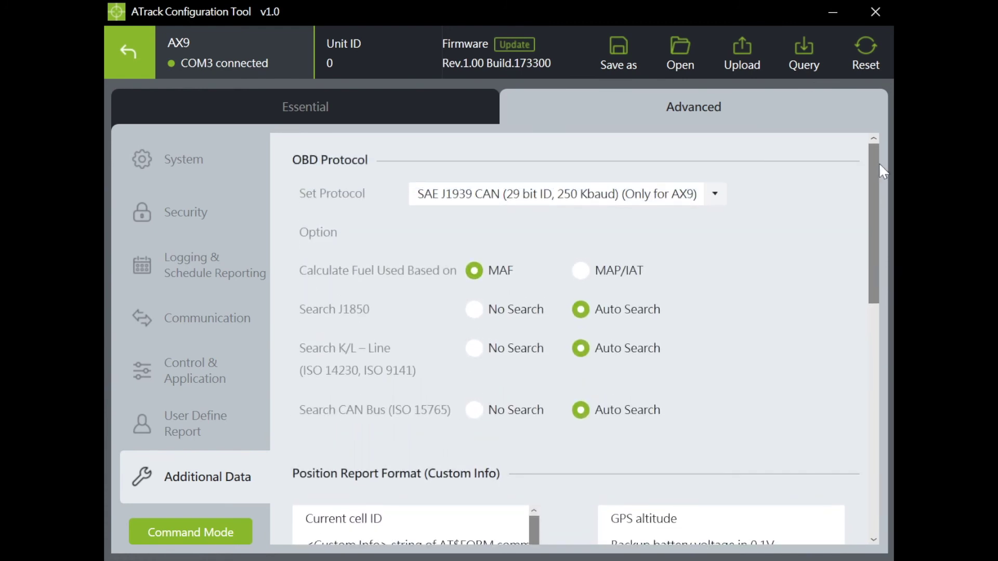
Step: Save the AX9 settings as the ACT Setting File AX9_TEST2 in Documents
{"action": "left_click", "coordinate": [622, 63]}
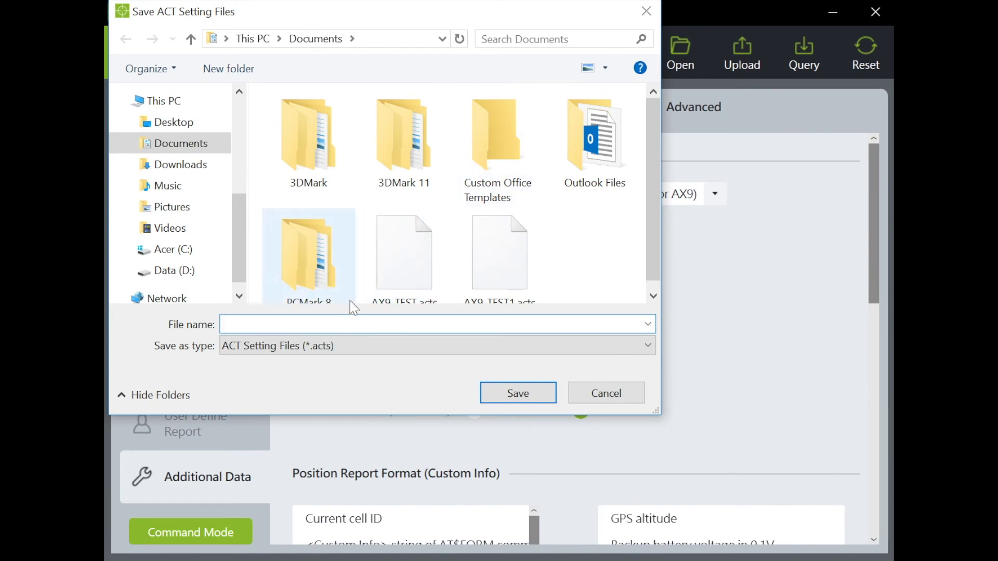
{"action": "type", "text": "AX"}
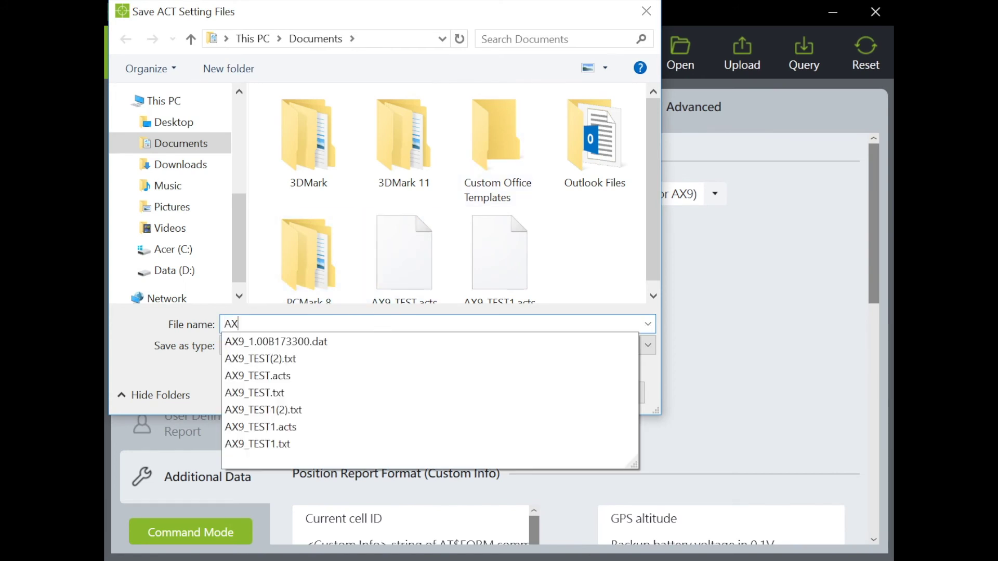
{"action": "type", "text": "9_TE"}
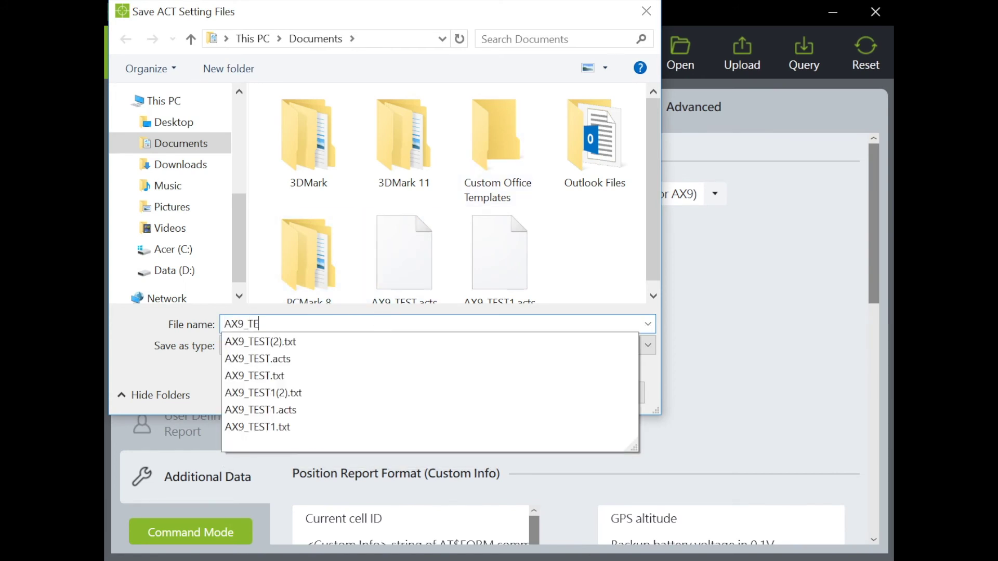
{"action": "type", "text": "ST2"}
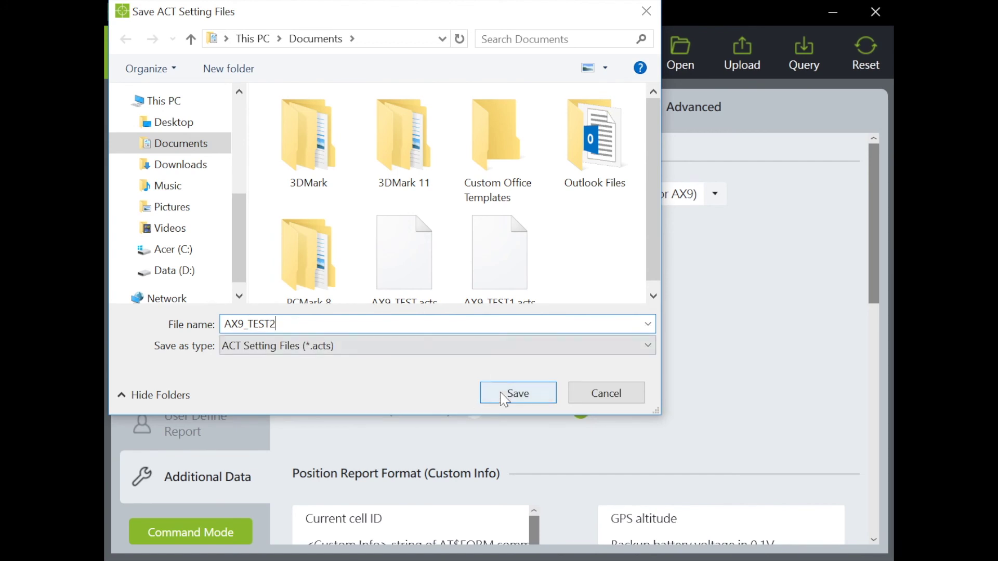
{"action": "left_click", "coordinate": [504, 397]}
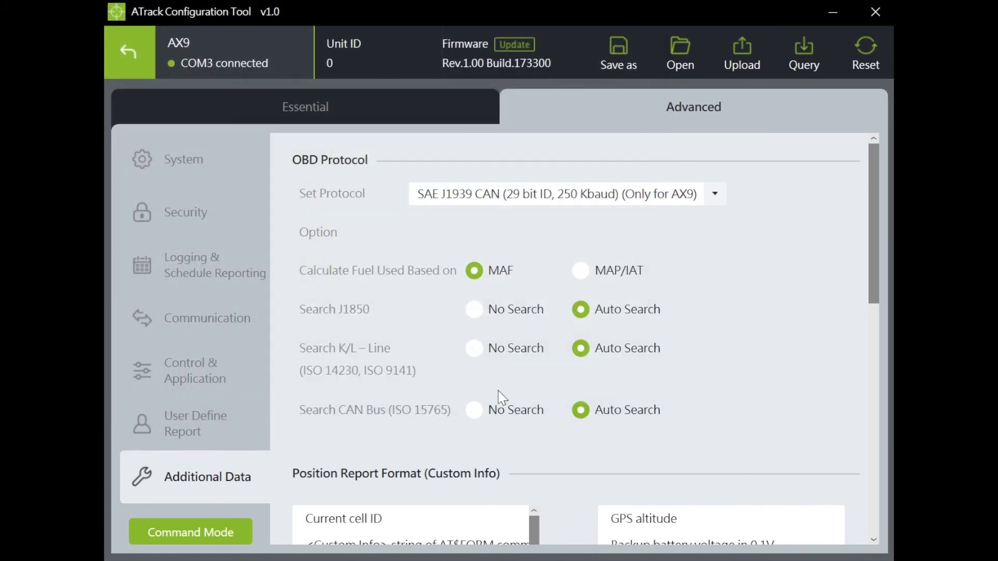
Step: Confirm AX9_TEST2.acts is listed among saved settings files without loading it
{"action": "left_click", "coordinate": [680, 41]}
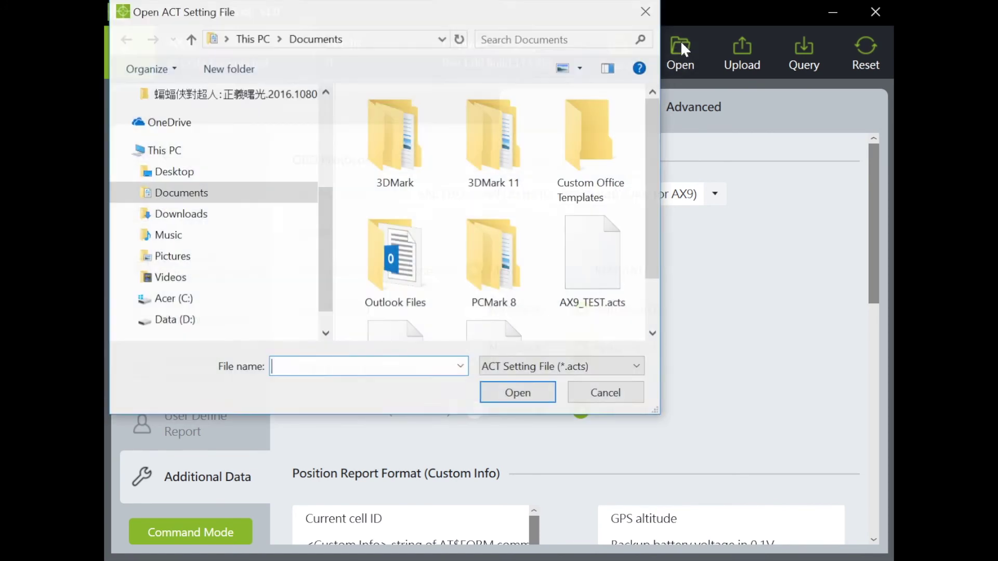
{"action": "left_click_drag", "start_coordinate": [652, 198], "coordinate": [653, 261]}
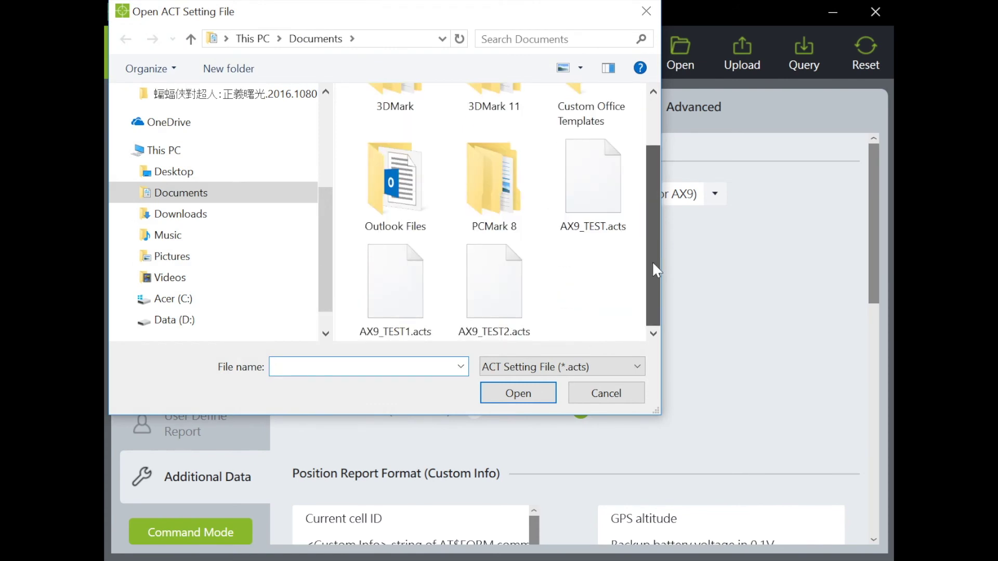
{"action": "left_click", "coordinate": [470, 306]}
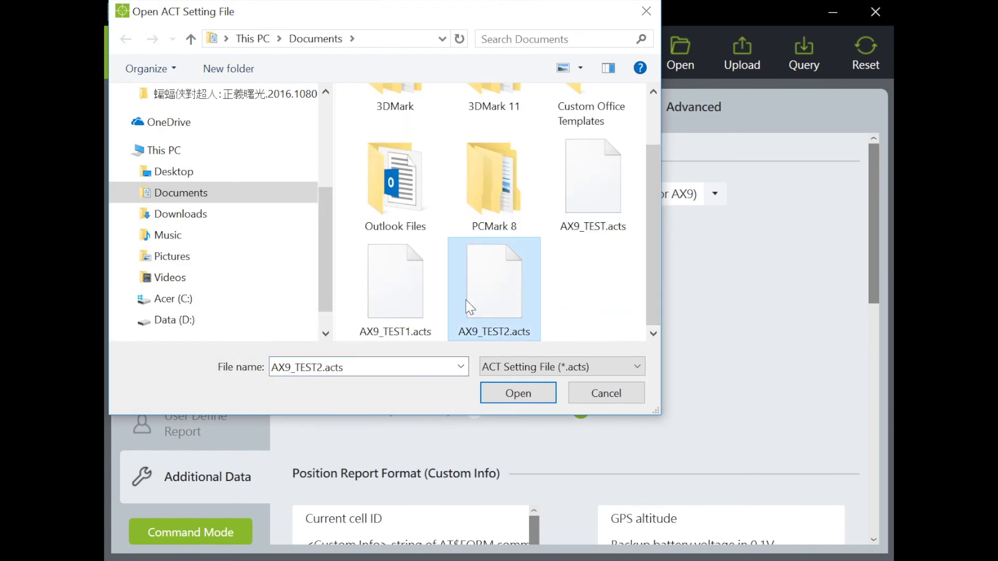
{"action": "left_click", "coordinate": [606, 395]}
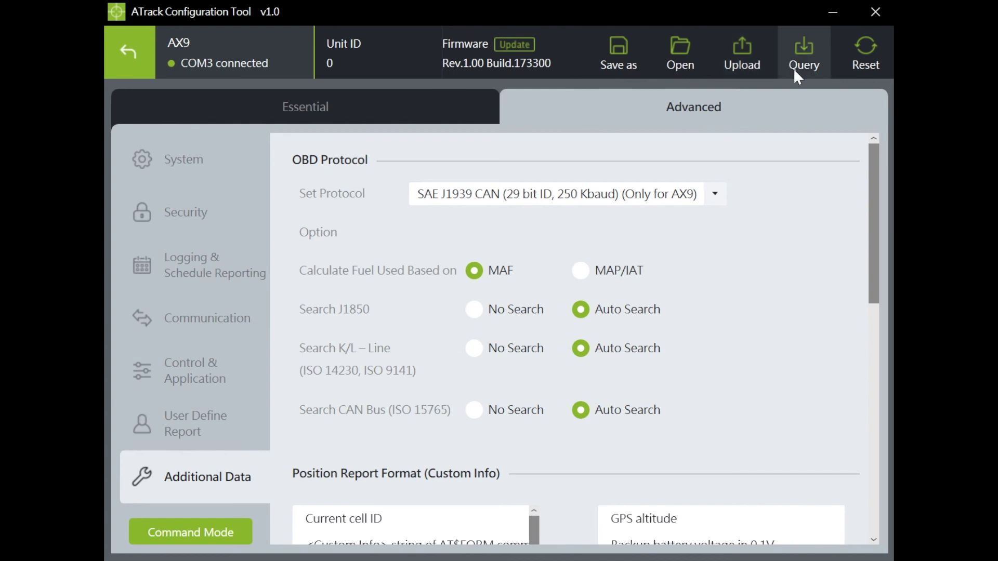
{"action": "left_click", "coordinate": [856, 66]}
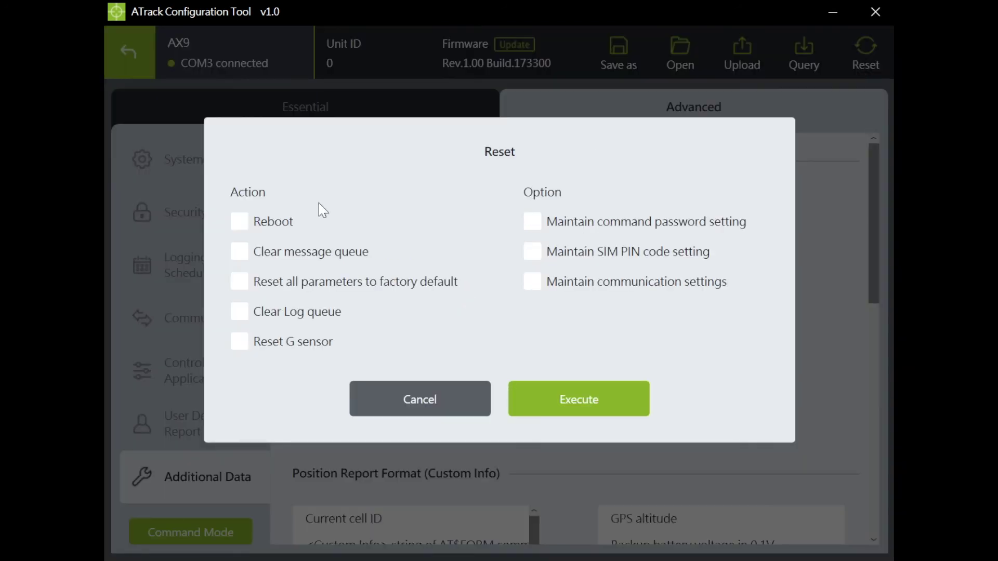
Step: Tick Reboot, Clear message queue and factory-default reset, then cancel without executing
{"action": "left_click", "coordinate": [238, 222]}
{"action": "left_click", "coordinate": [243, 254]}
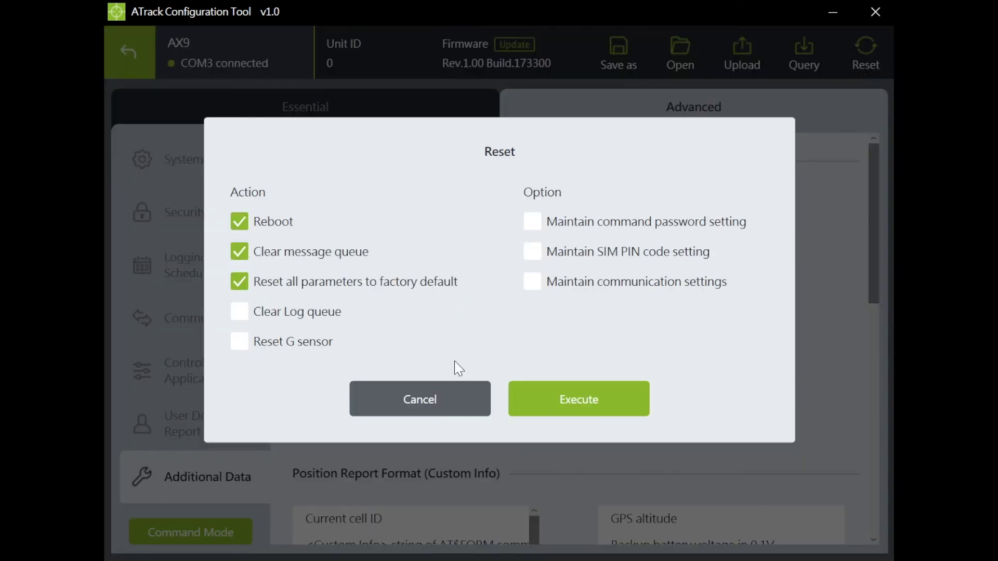
{"action": "left_click", "coordinate": [450, 402]}
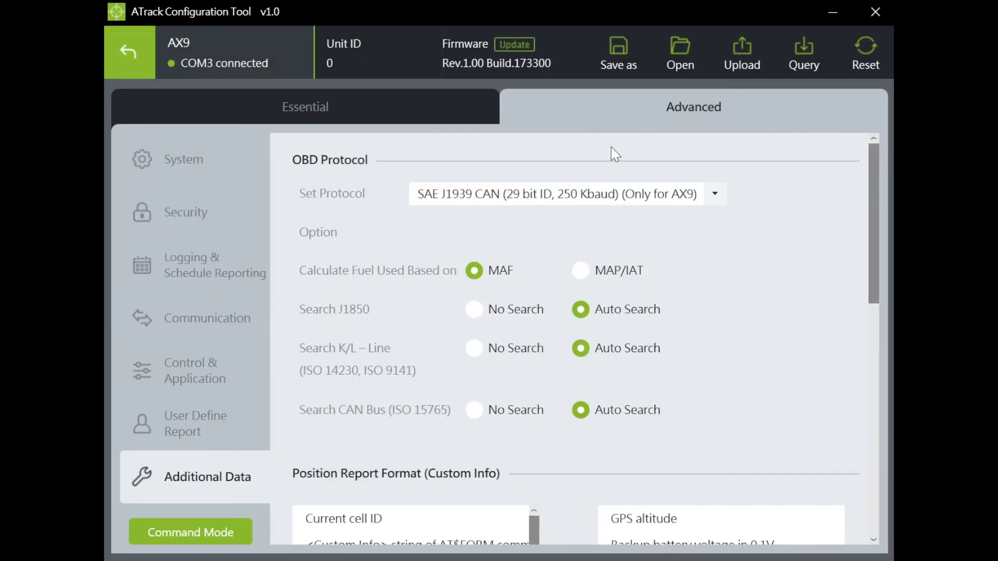
{"action": "left_click", "coordinate": [514, 44]}
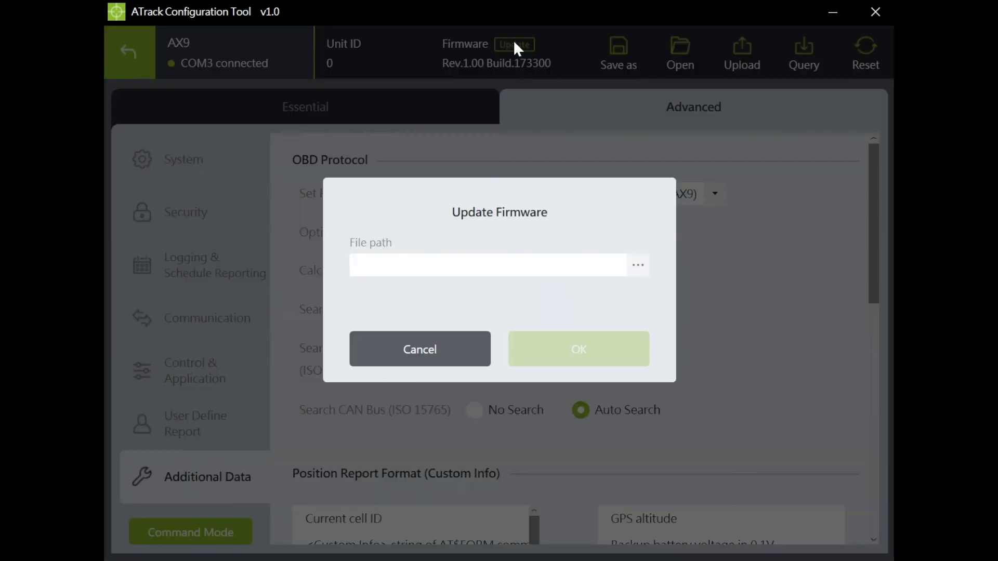
{"action": "left_click", "coordinate": [640, 272]}
{"action": "left_click", "coordinate": [616, 285]}
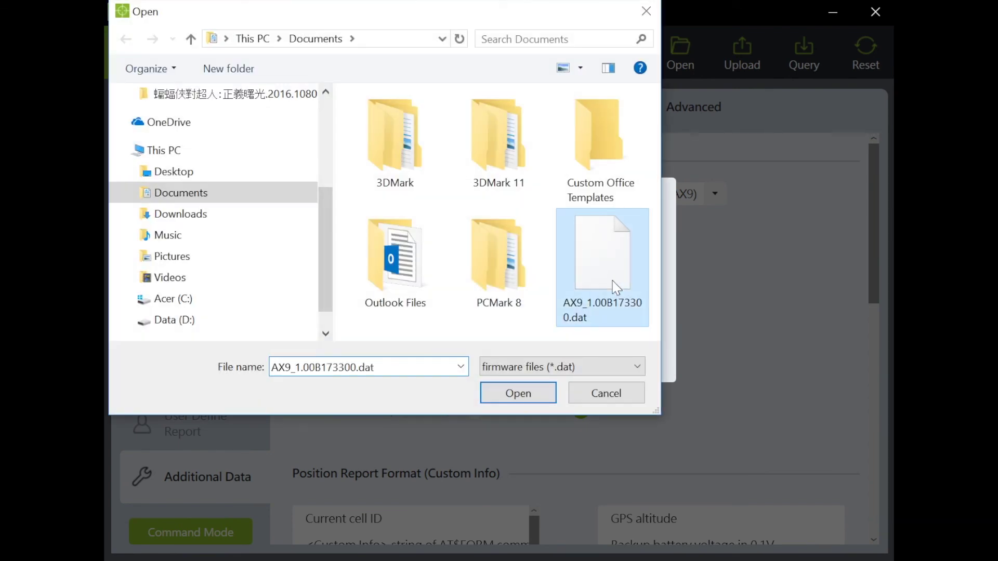
{"action": "left_click", "coordinate": [534, 399]}
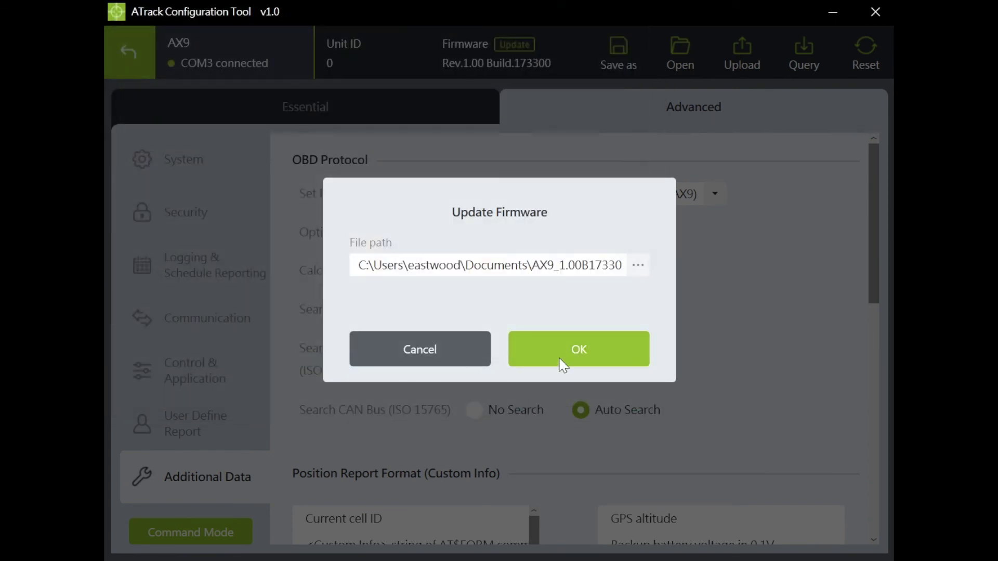
{"action": "left_click", "coordinate": [437, 342]}
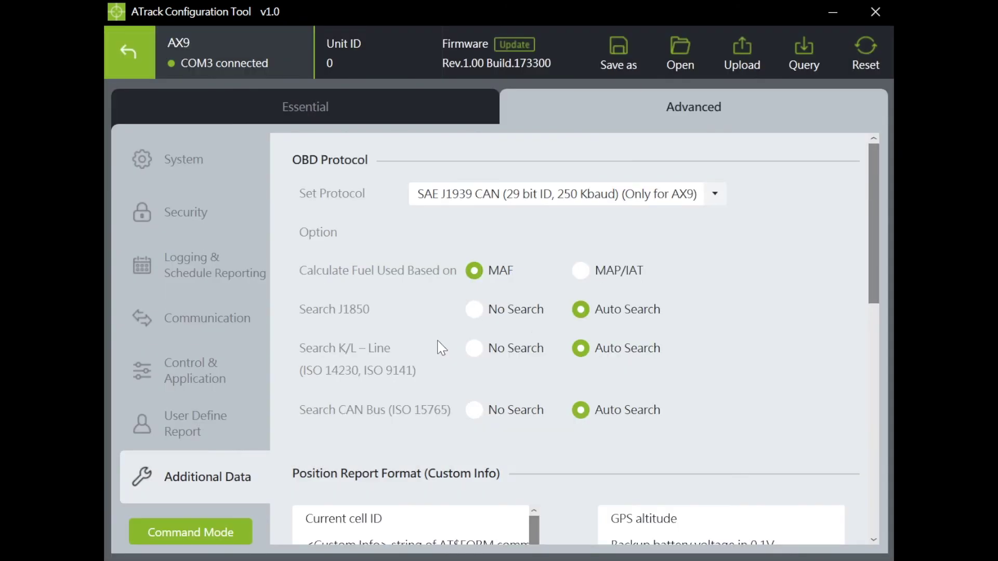